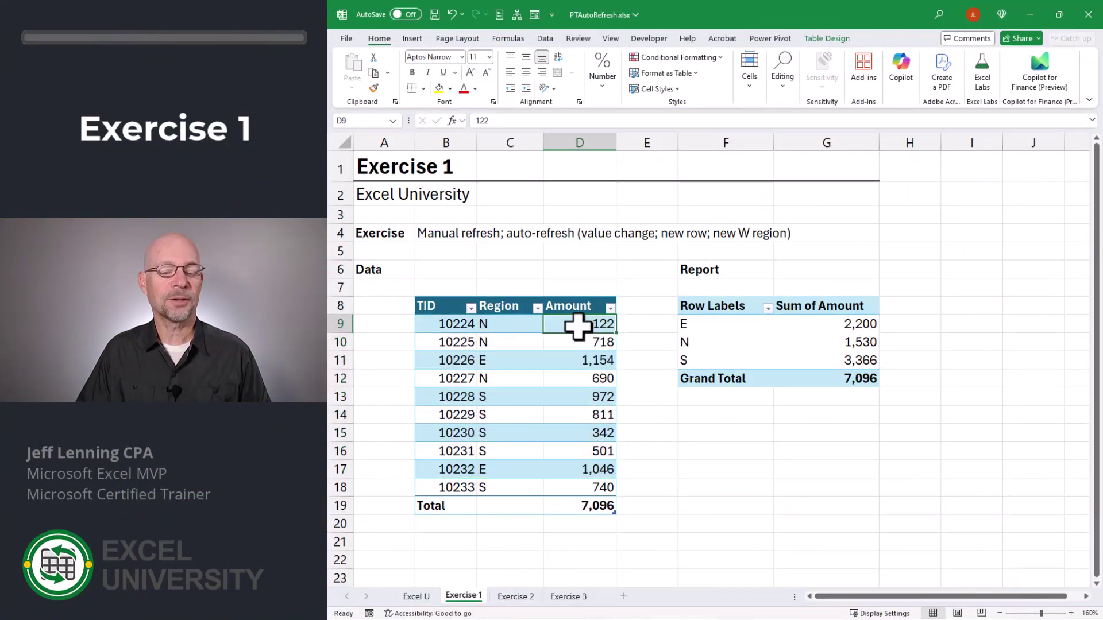
Change the first amount from 122 to 10,000 and refresh the pivot to N 11,408, total 16,974
{"action": "left_click", "coordinate": [767, 328]}
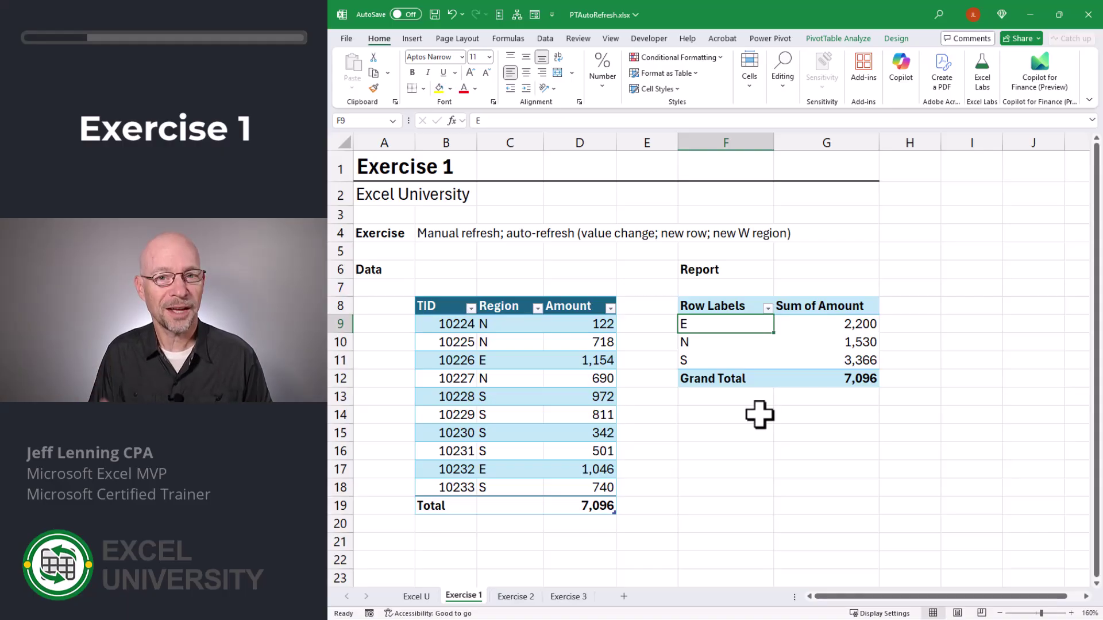
{"action": "left_click", "coordinate": [587, 325]}
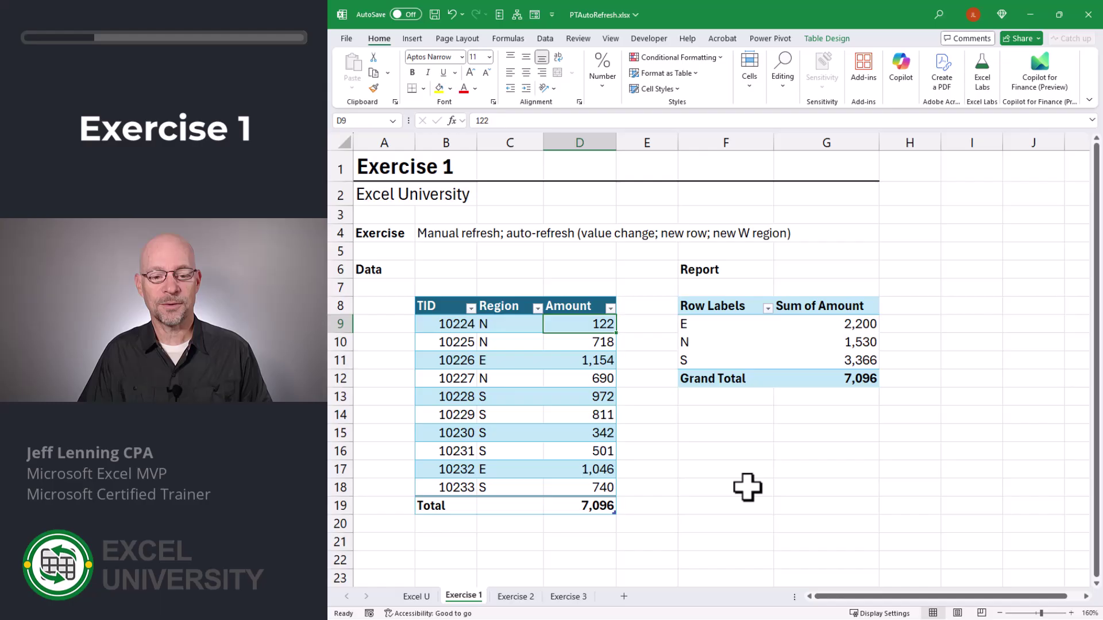
{"action": "type", "text": "10000"}
{"action": "key", "text": "Return"}
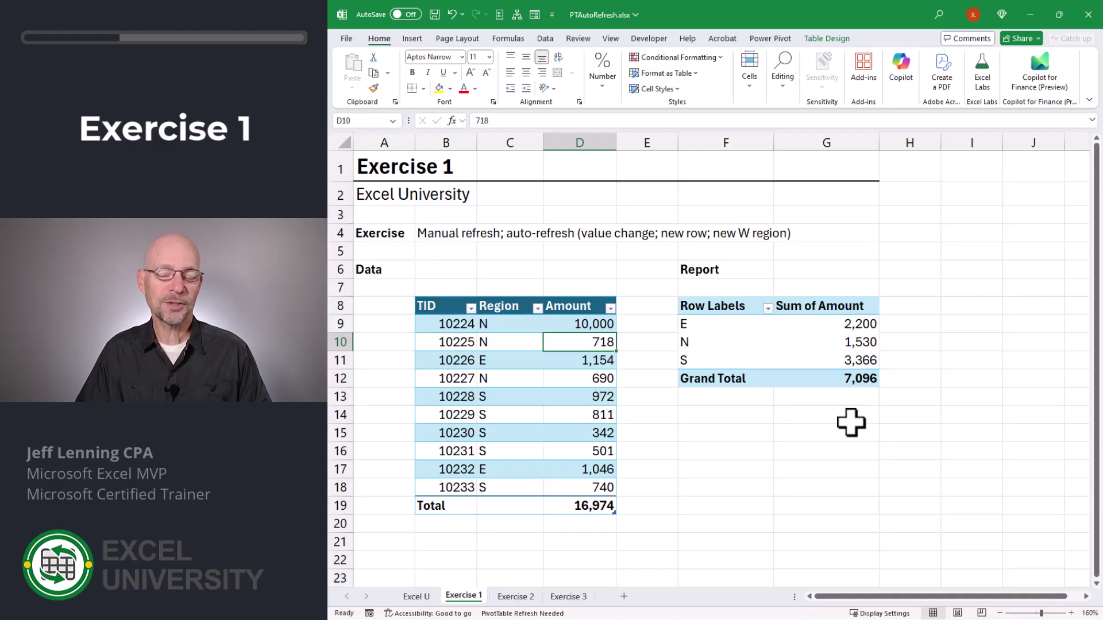
{"action": "right_click", "coordinate": [856, 326]}
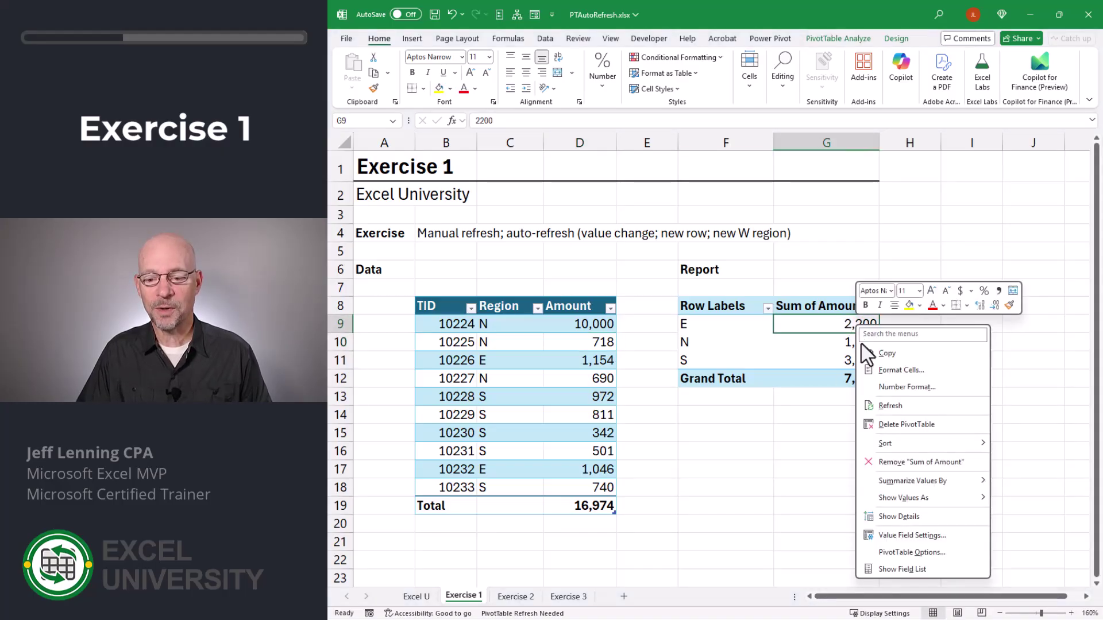
{"action": "left_click", "coordinate": [893, 405]}
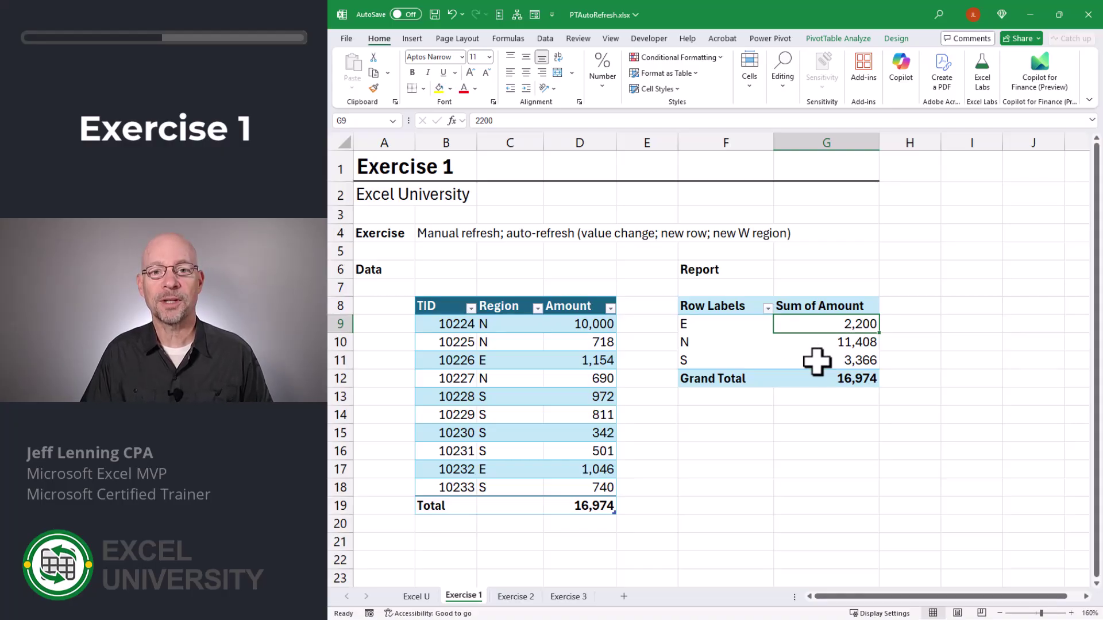
Enable Auto Refresh on the pivot report from PivotTable Analyze
{"action": "left_click", "coordinate": [741, 324]}
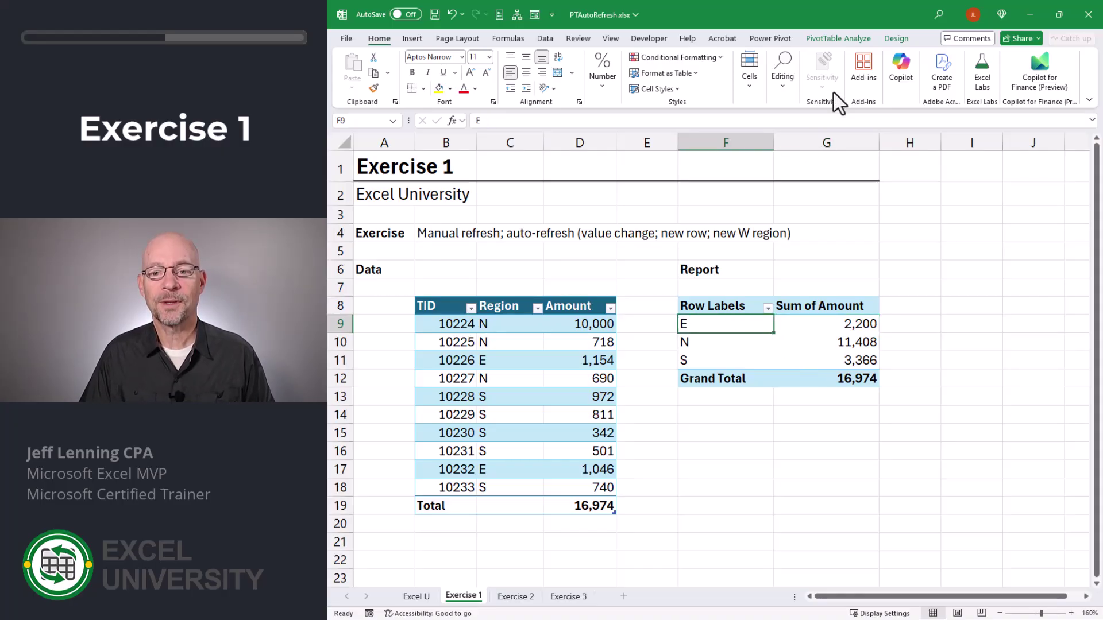
{"action": "left_click", "coordinate": [838, 39]}
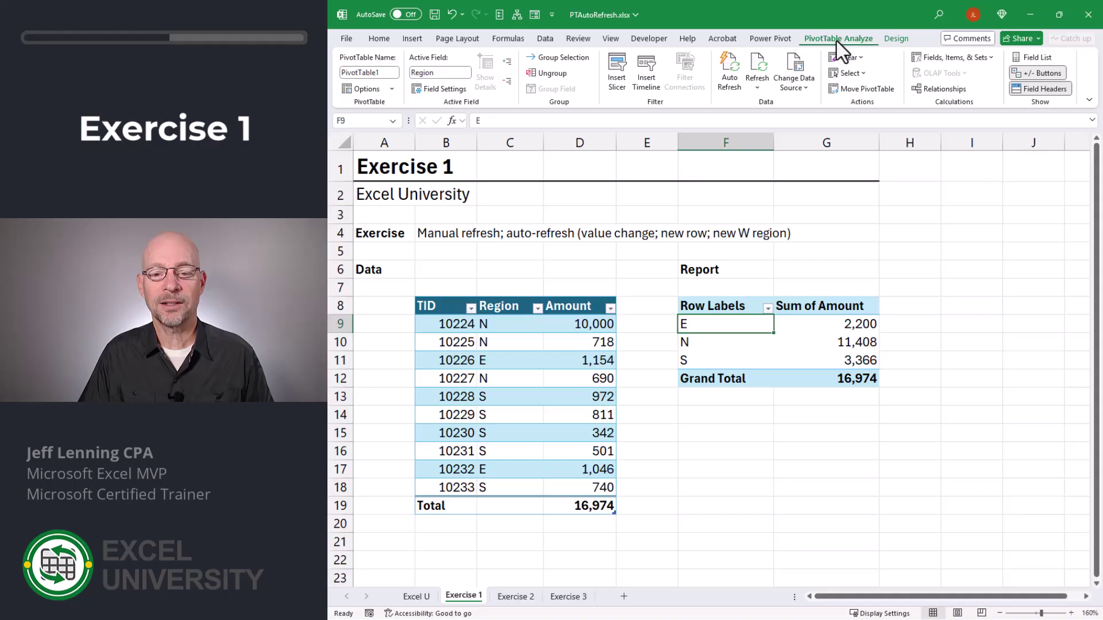
{"action": "left_click", "coordinate": [731, 83]}
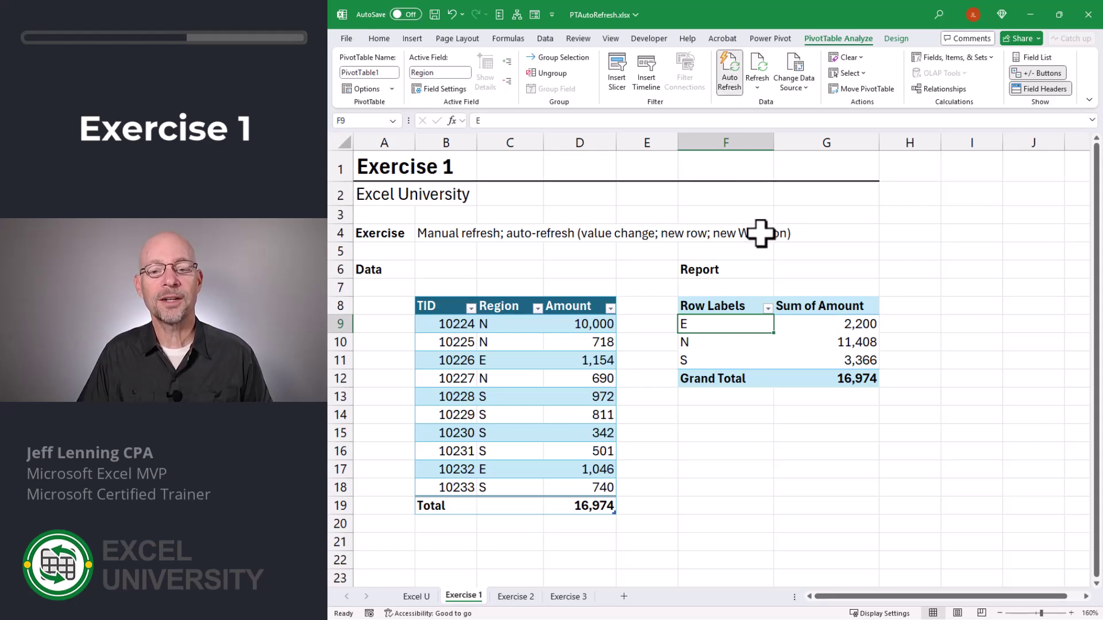
Set transaction 10225's amount to 5,000; the pivot updates to N 15,690, total 21,256
{"action": "key", "text": "Left"}
{"action": "key", "text": "Left"}
{"action": "key", "text": "Down"}
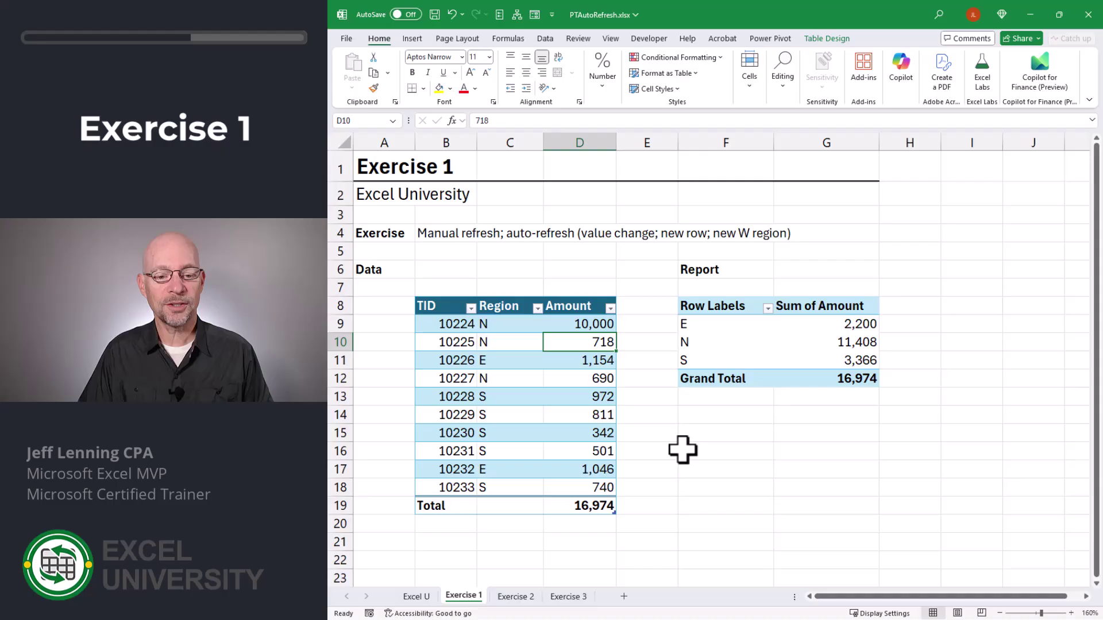
{"action": "type", "text": "5000"}
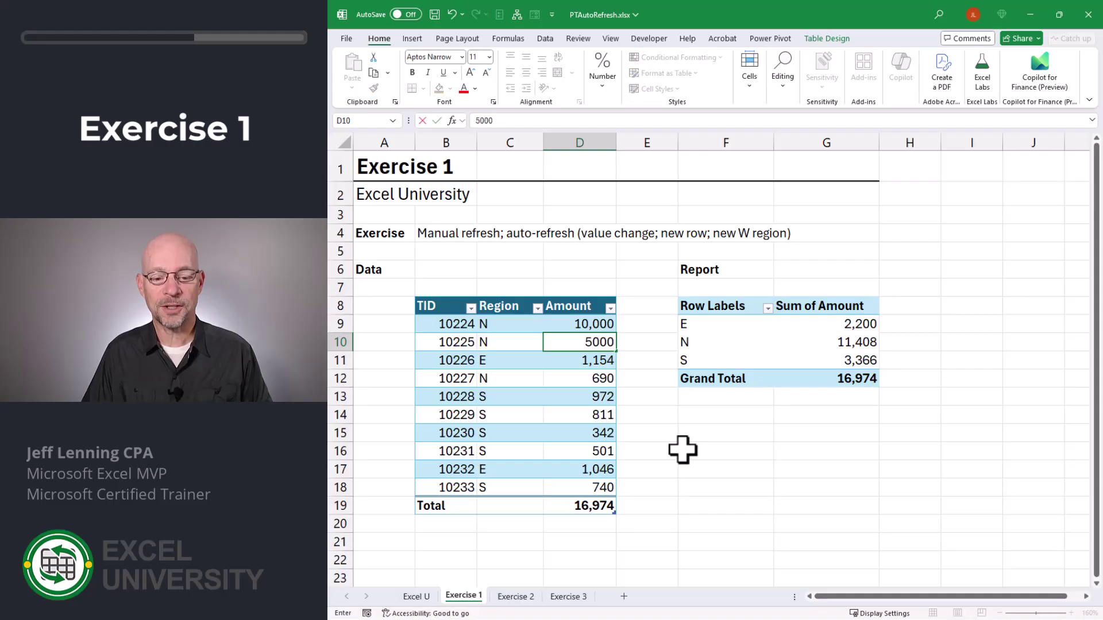
{"action": "key", "text": "Return"}
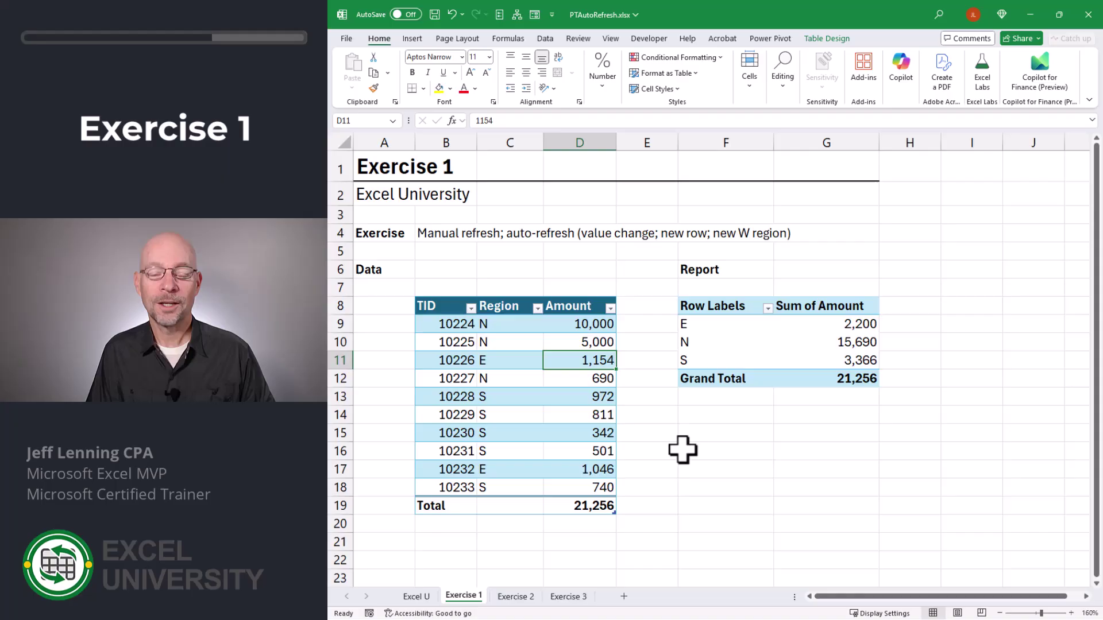
{"action": "key", "text": "Down"}
{"action": "key", "text": "Down"}
{"action": "key", "text": "Down"}
{"action": "key", "text": "Down"}
{"action": "key", "text": "Down"}
{"action": "key", "text": "Down"}
{"action": "key", "text": "Down"}
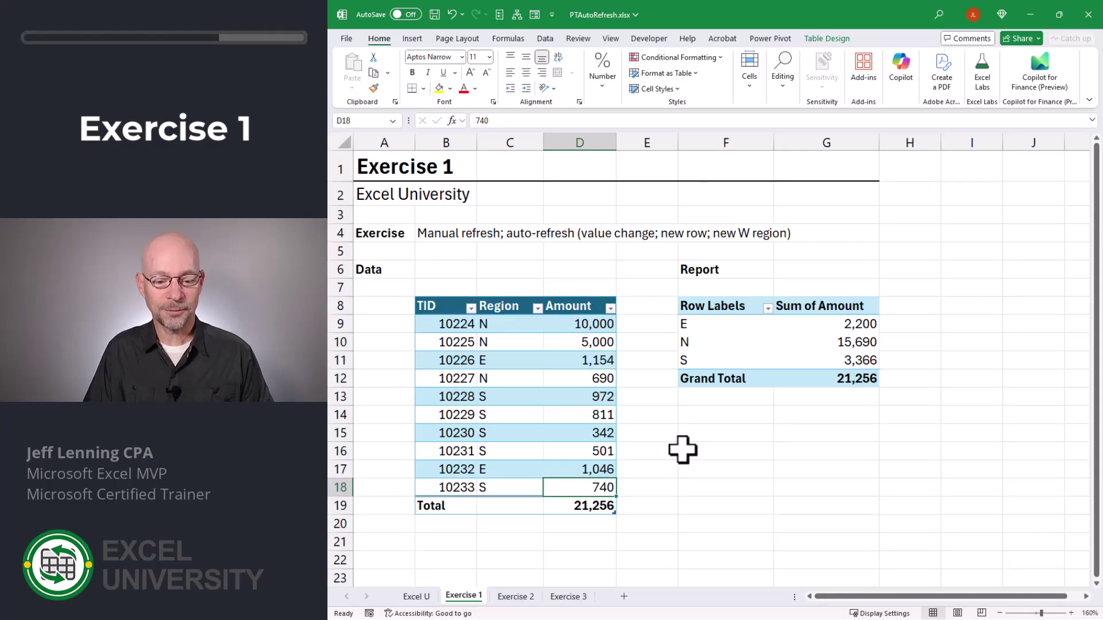
Add a table row for transaction 10234, region S, amount 1,000; pivot shows S 4,366, total 22,256
{"action": "key", "text": "Tab"}
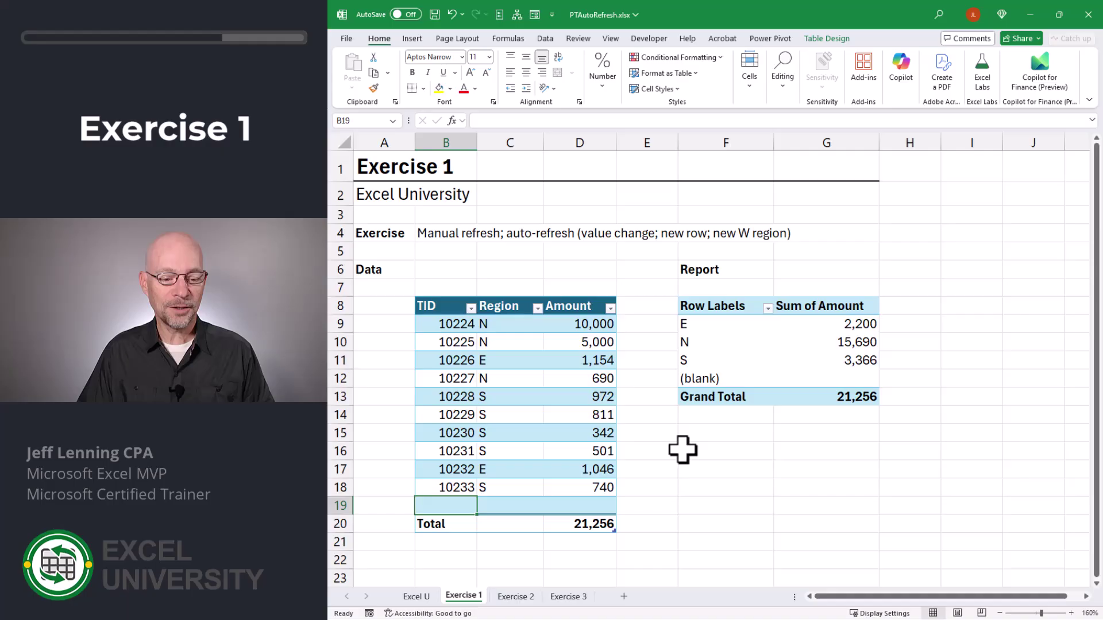
{"action": "type", "text": "10234"}
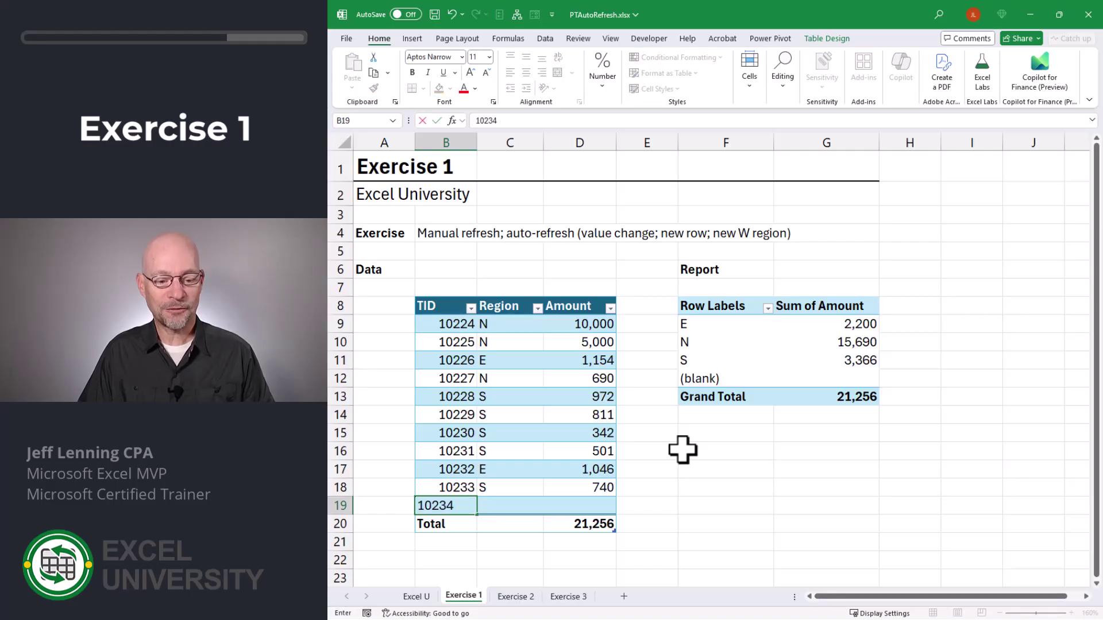
{"action": "key", "text": "Tab"}
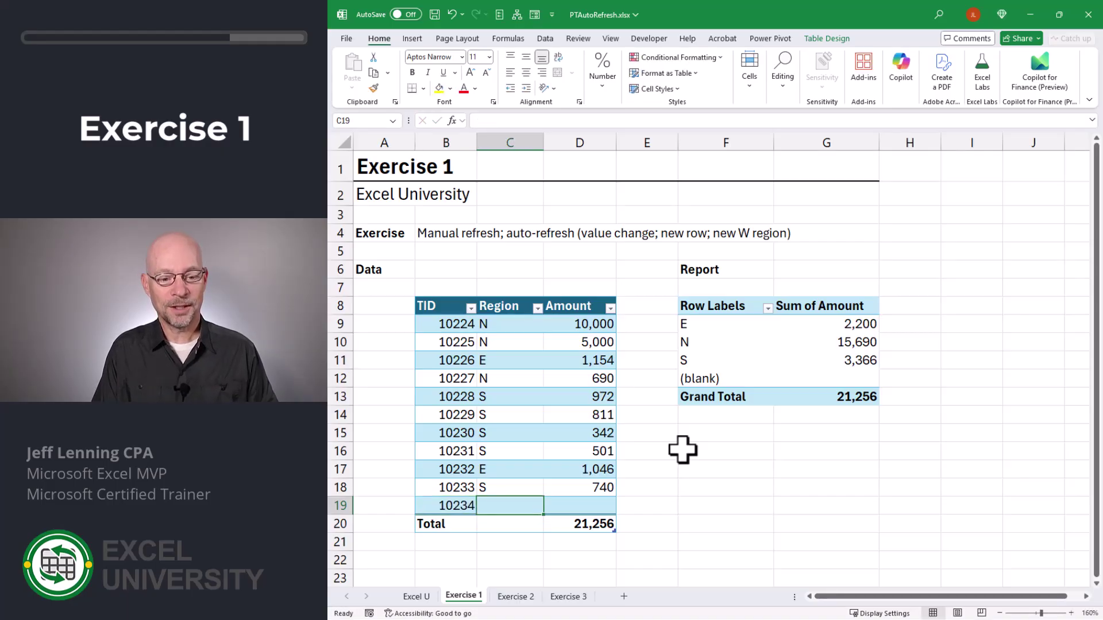
{"action": "type", "text": "S"}
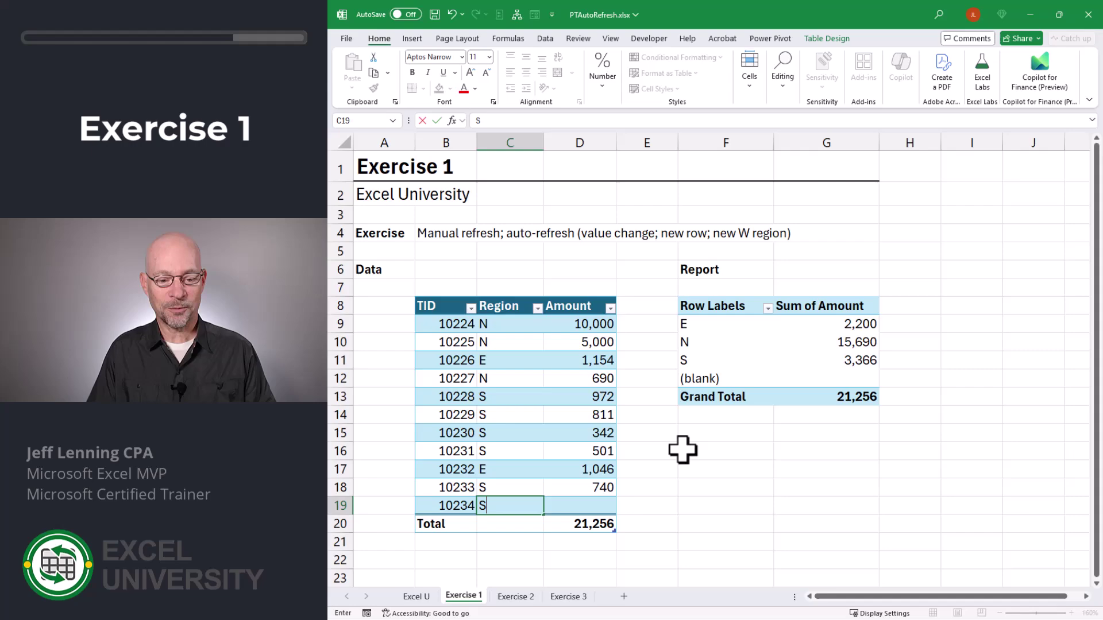
{"action": "key", "text": "Tab"}
{"action": "type", "text": "1000"}
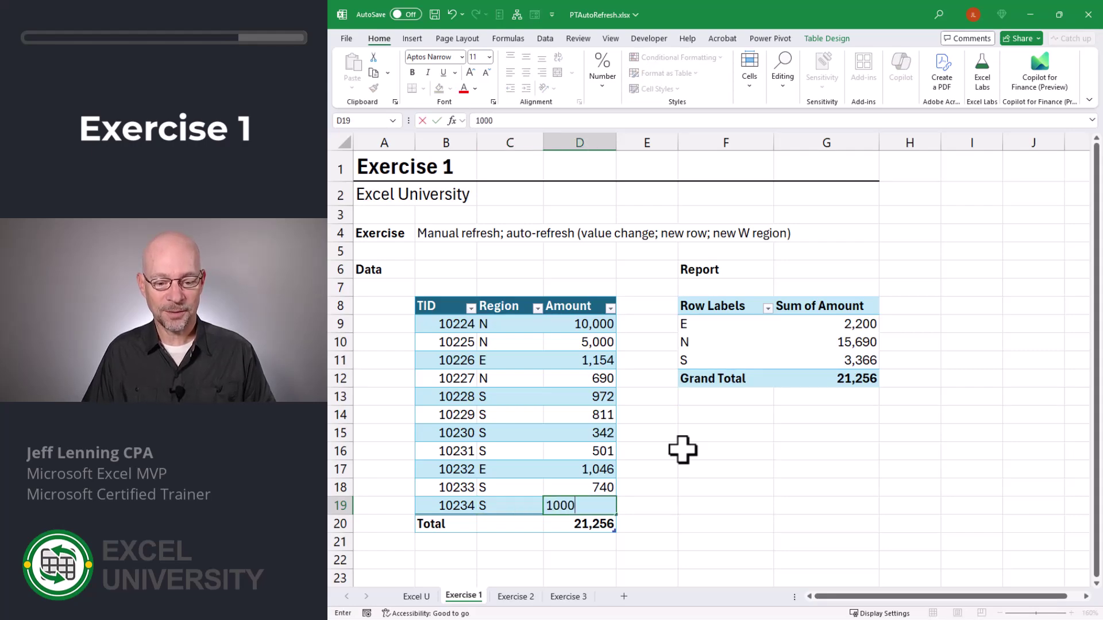
{"action": "key", "text": "Return"}
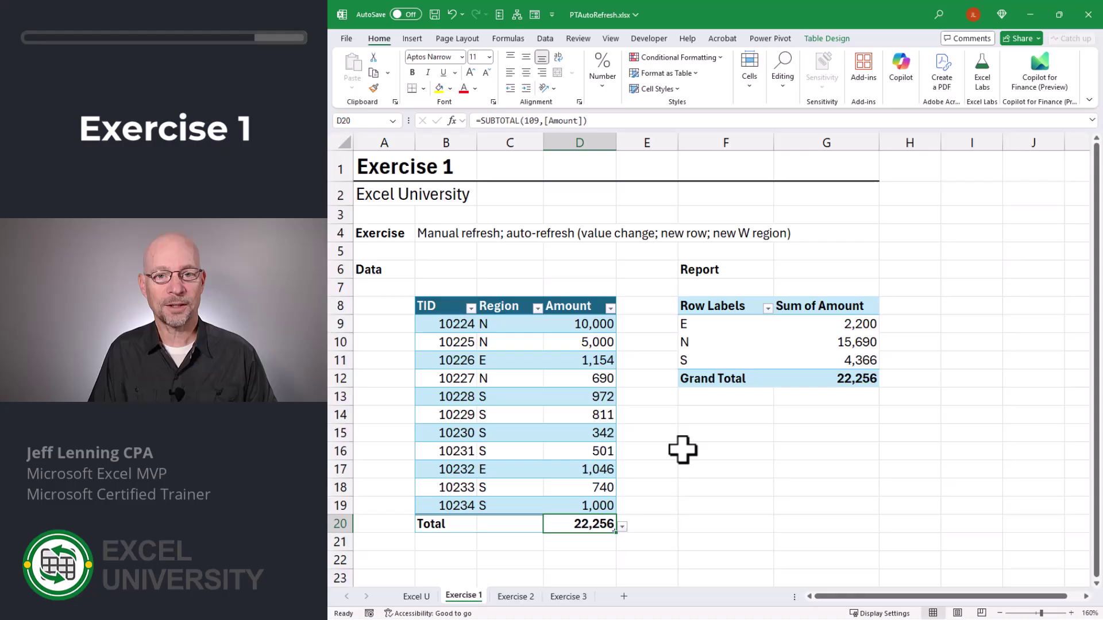
{"action": "key", "text": "Up"}
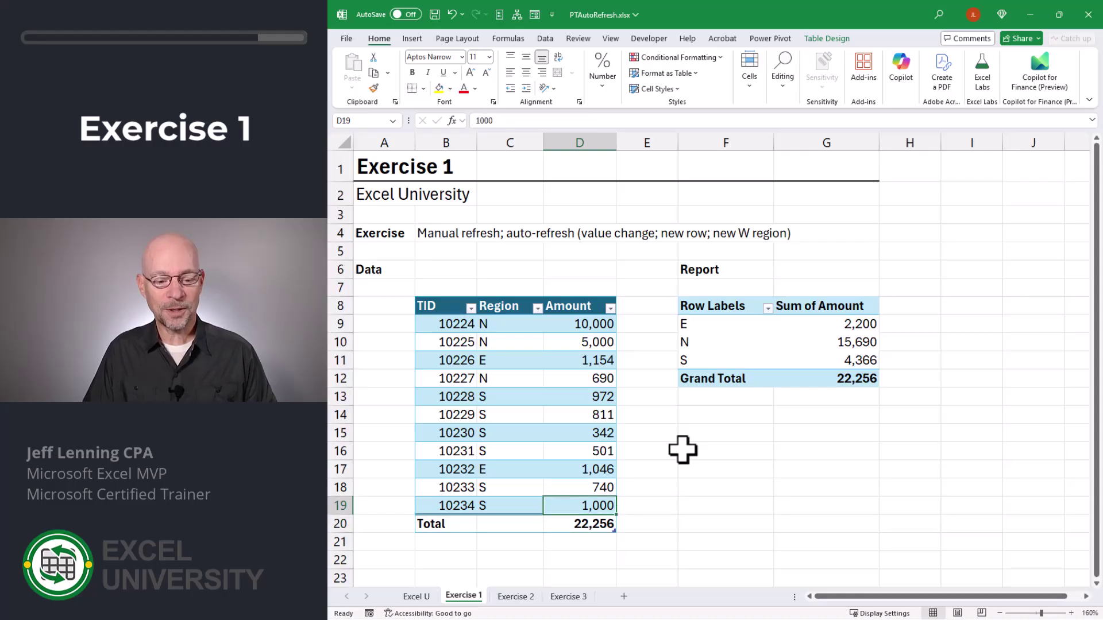
Add transaction 10235 in new region W for 2,000, raising the pivot total to 24,256
{"action": "key", "text": "Tab"}
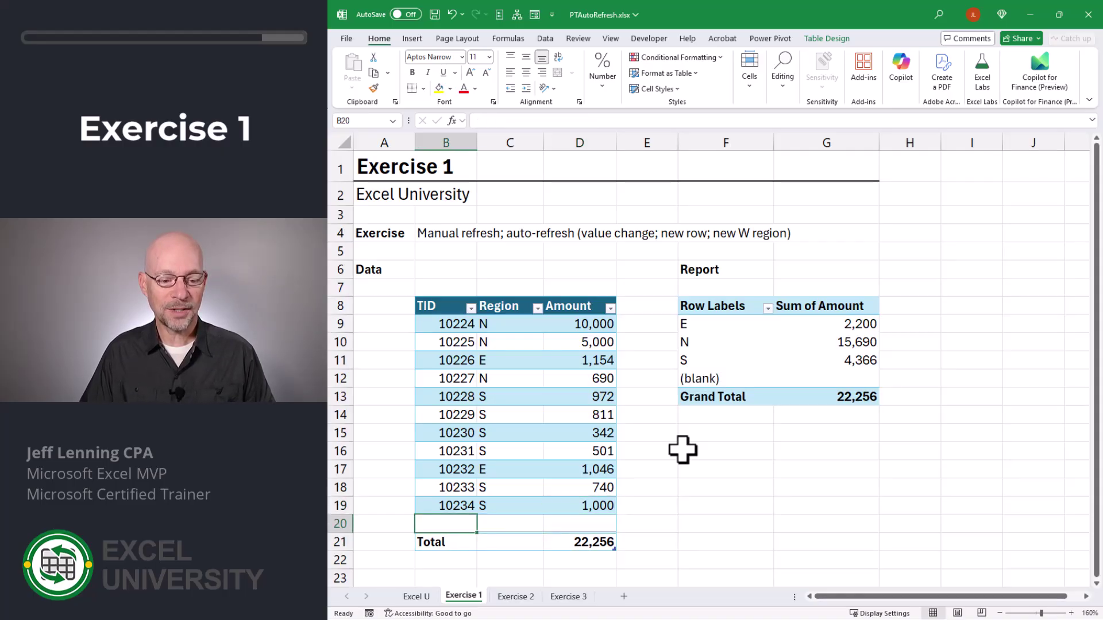
{"action": "type", "text": "10235"}
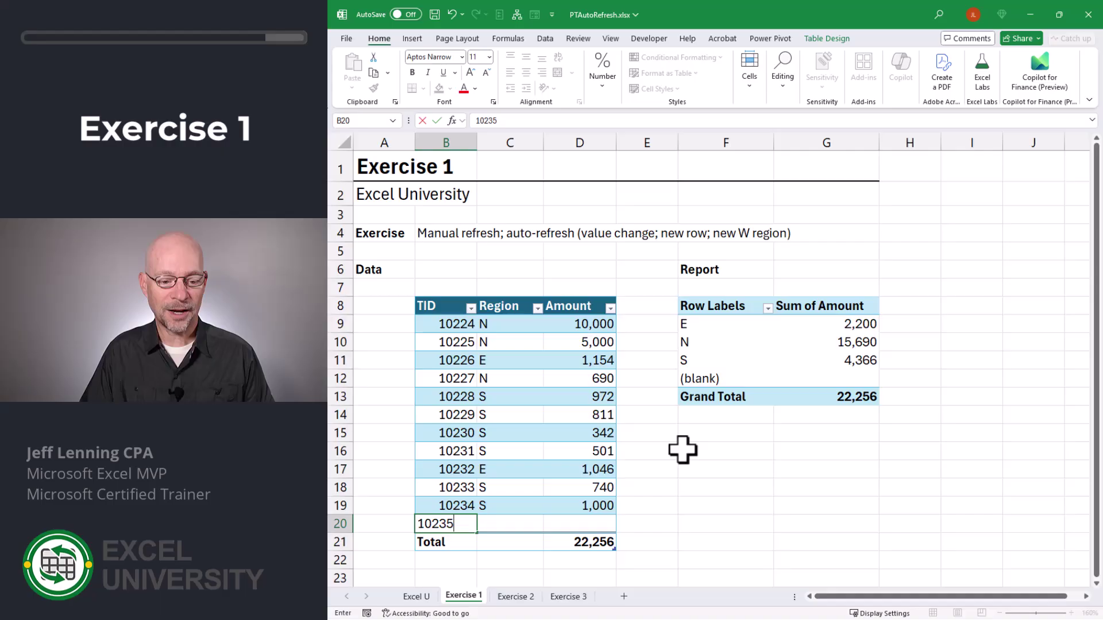
{"action": "key", "text": "Tab"}
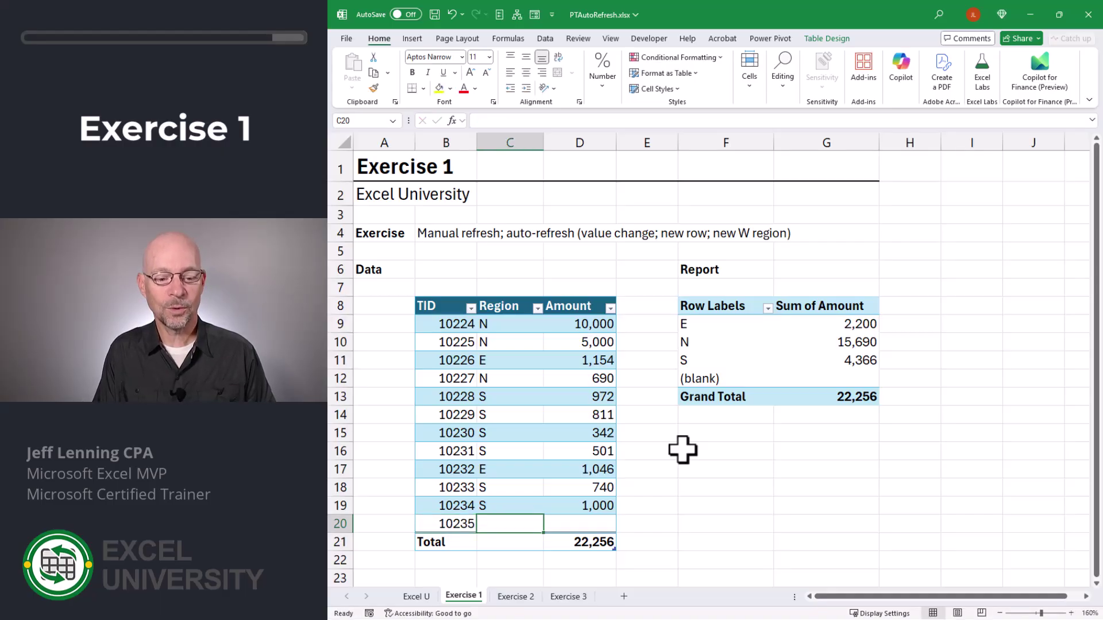
{"action": "type", "text": "W"}
{"action": "key", "text": "Tab"}
{"action": "type", "text": "2,"}
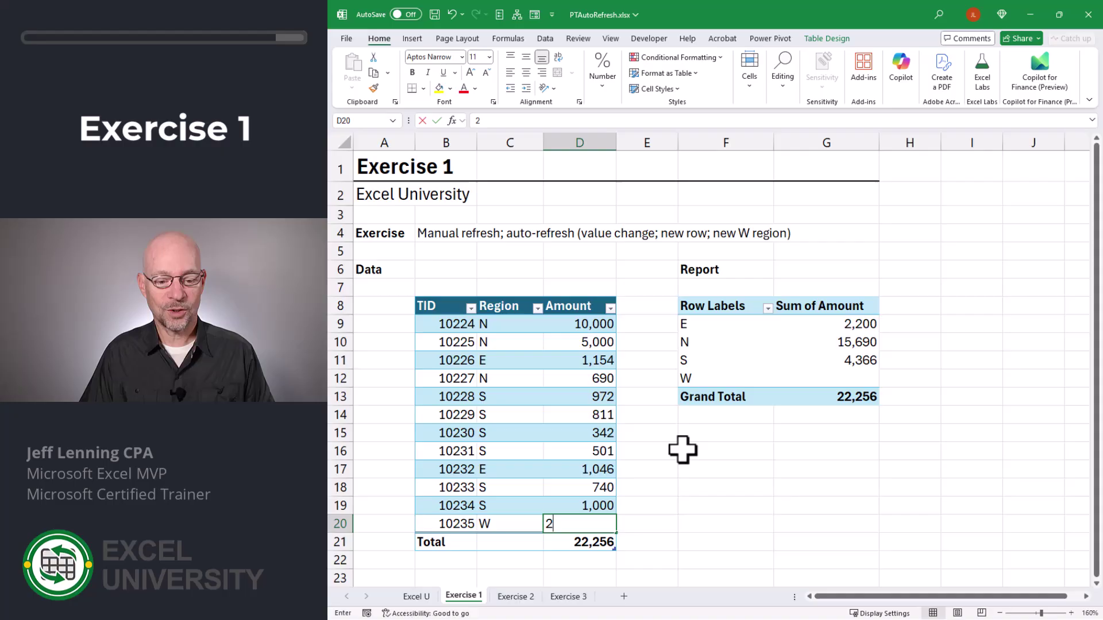
{"action": "type", "text": "000"}
{"action": "key", "text": "Return"}
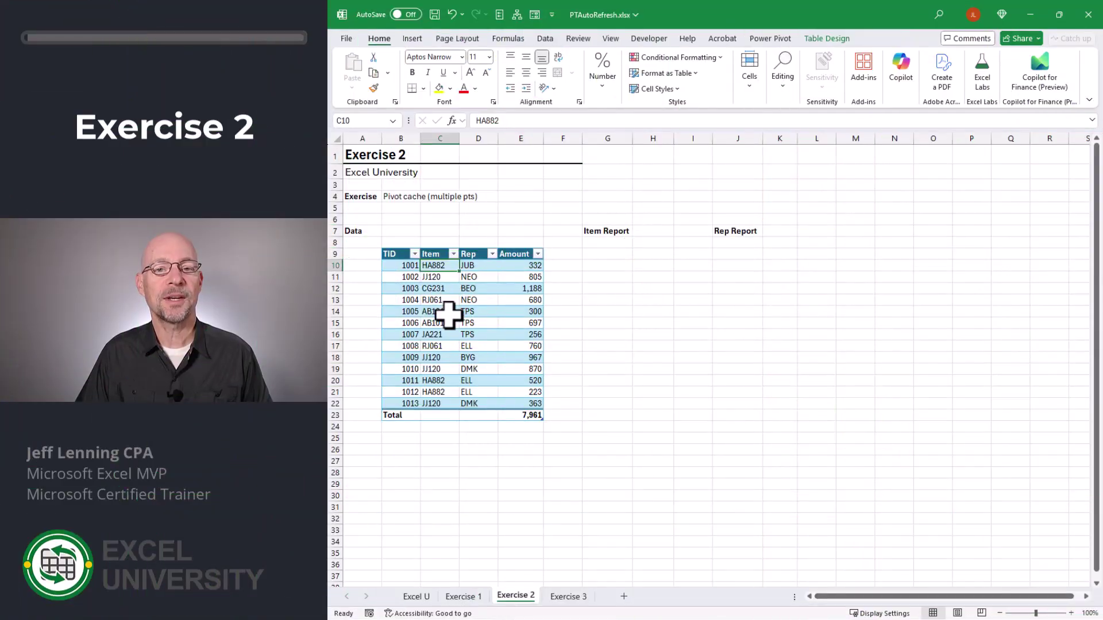
Select a cell in the Exercise 2 data table and bring up the Insert commands
{"action": "left_click", "coordinate": [411, 265]}
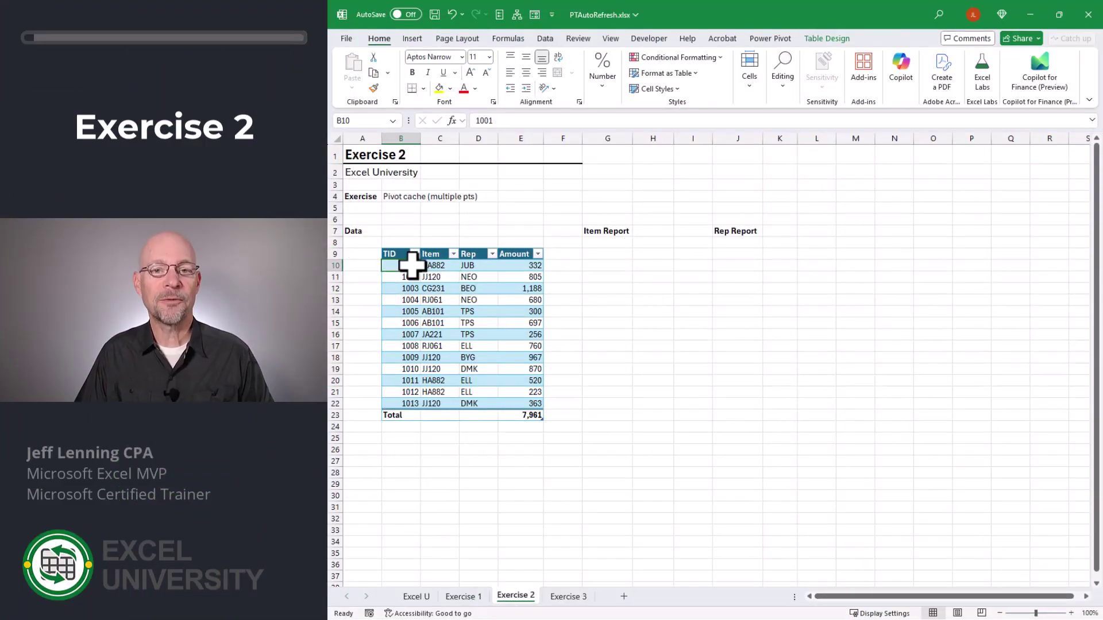
{"action": "key", "text": "alt+n"}
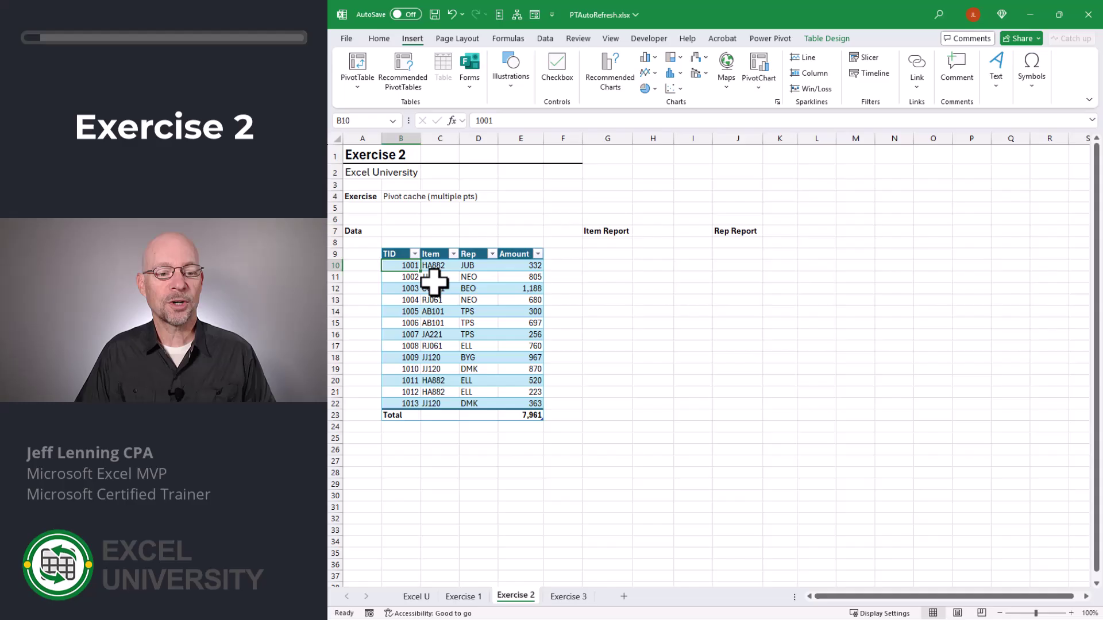
{"action": "key", "text": "Right"}
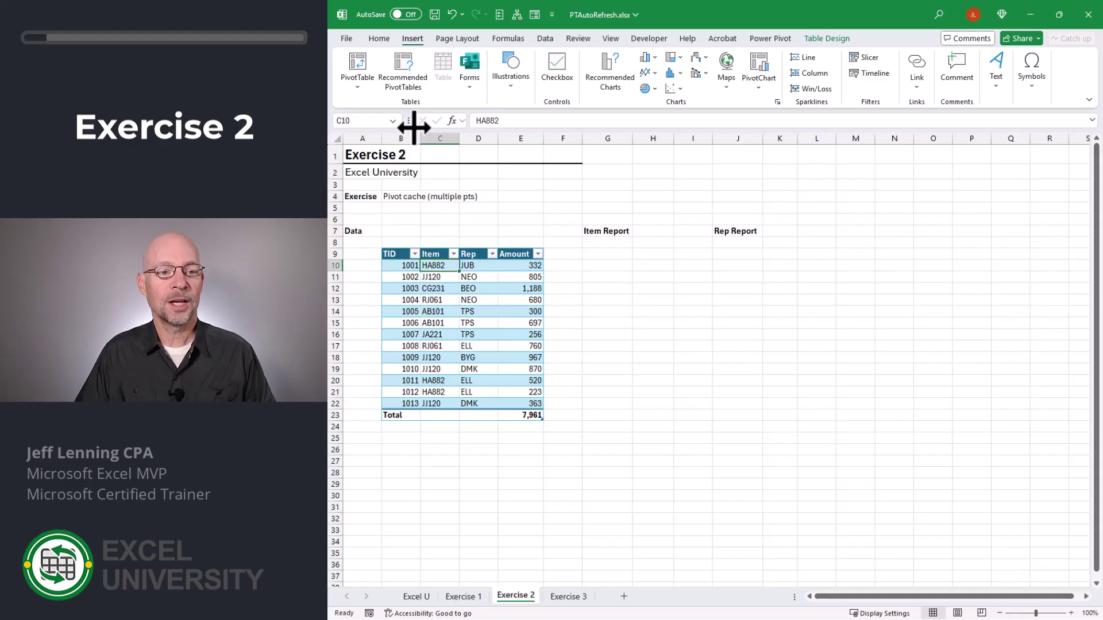
Insert a PivotTable from Table2 on the existing sheet at cell G9
{"action": "left_click", "coordinate": [357, 65]}
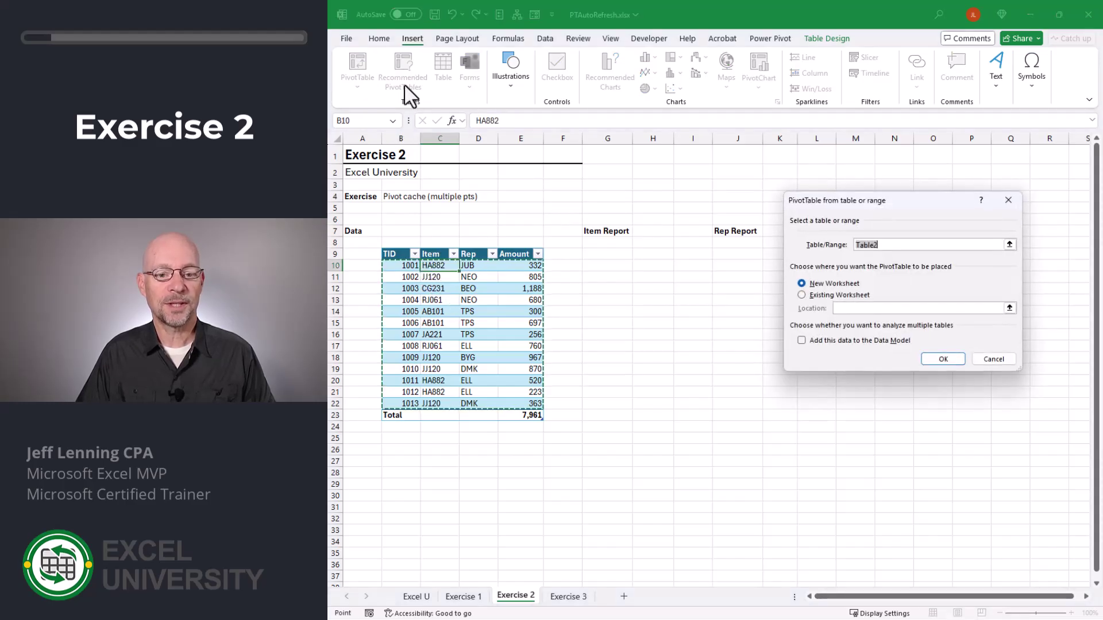
{"action": "left_click", "coordinate": [803, 295]}
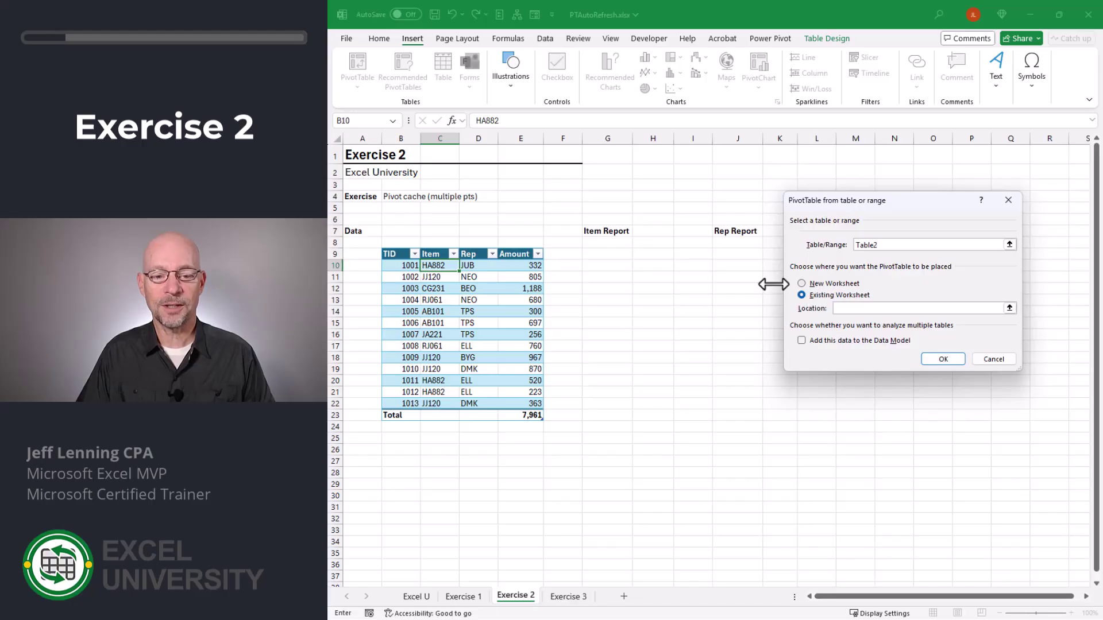
{"action": "left_click", "coordinate": [603, 253]}
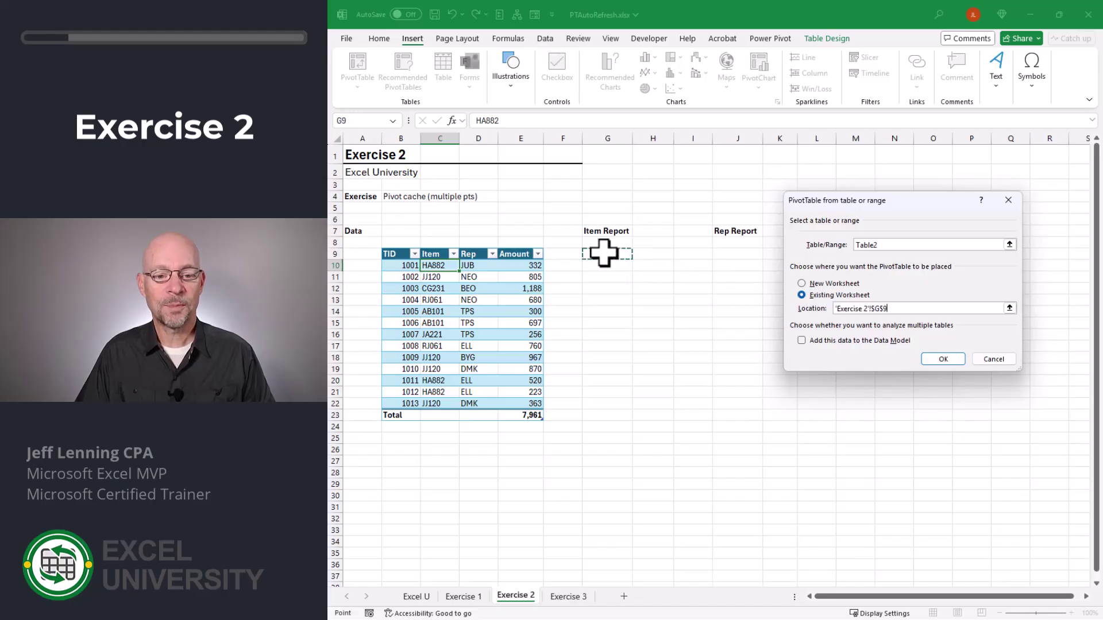
{"action": "left_click", "coordinate": [943, 359]}
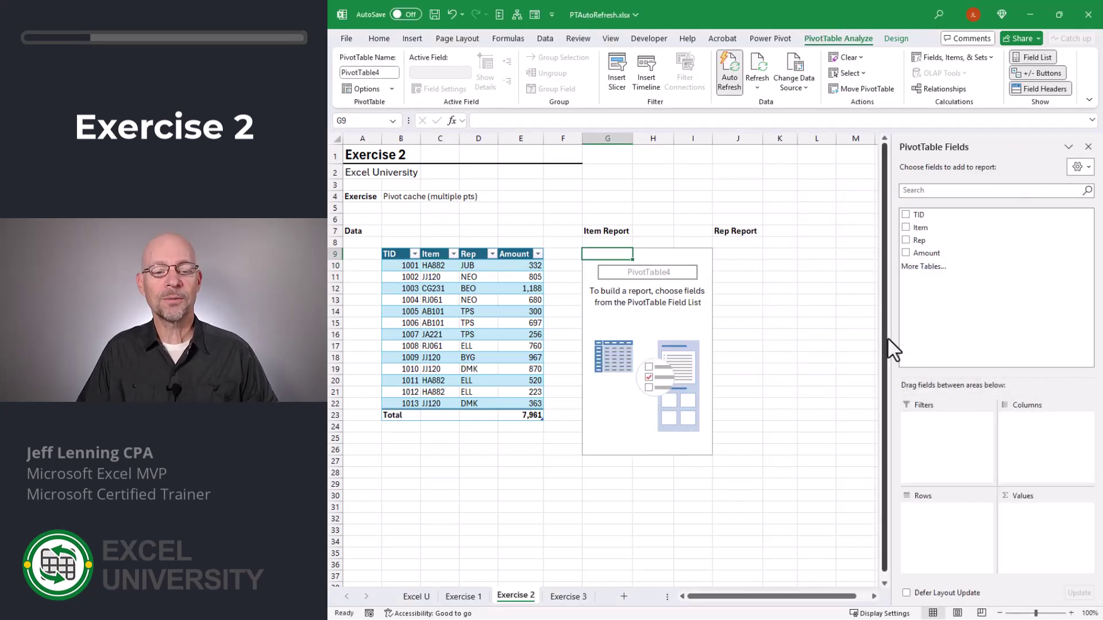
Add Item as row labels and Amount as summed values, totalling 7,961
{"action": "left_click", "coordinate": [906, 229]}
{"action": "left_click", "coordinate": [907, 254]}
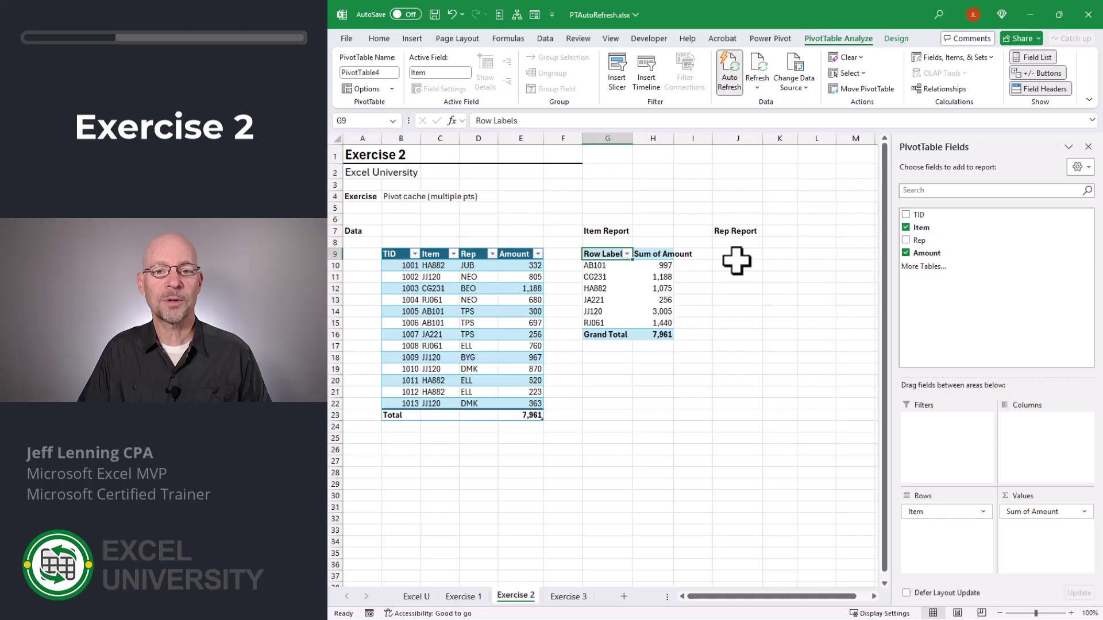
Insert a second pivot at J9 with Rep rows and Sum of Amount, totalling 7,961
{"action": "left_click", "coordinate": [436, 266]}
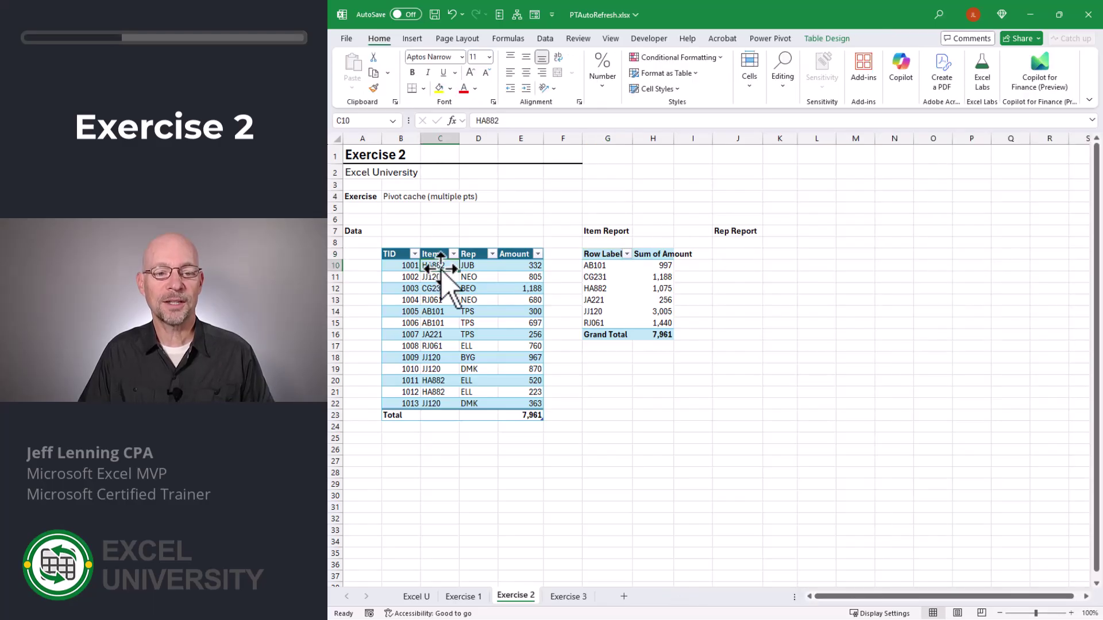
{"action": "left_click", "coordinate": [412, 38]}
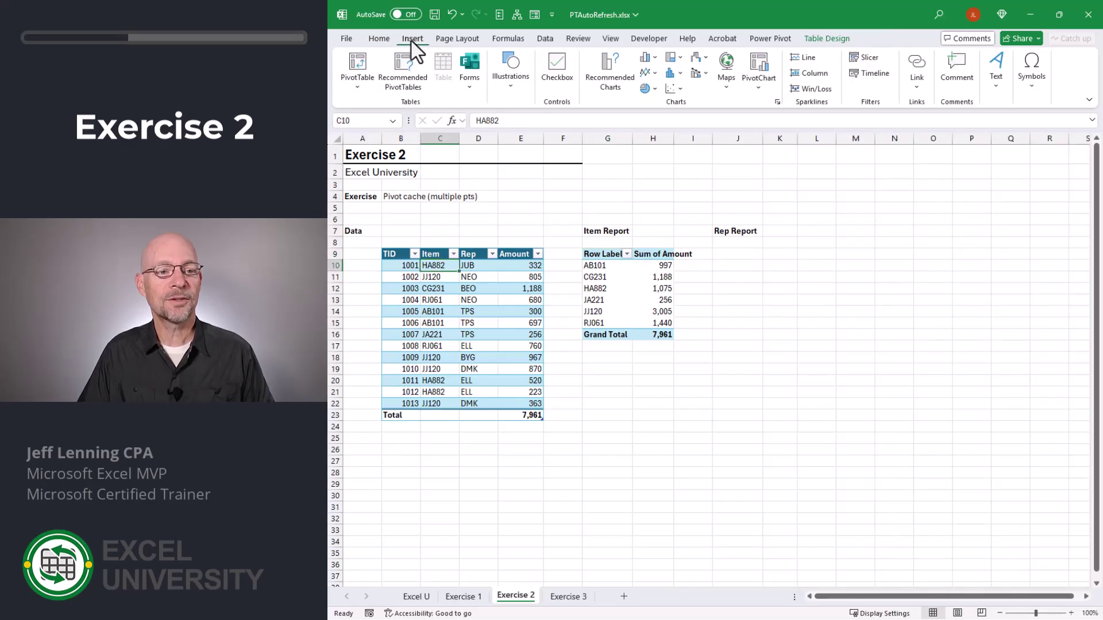
{"action": "left_click", "coordinate": [358, 66]}
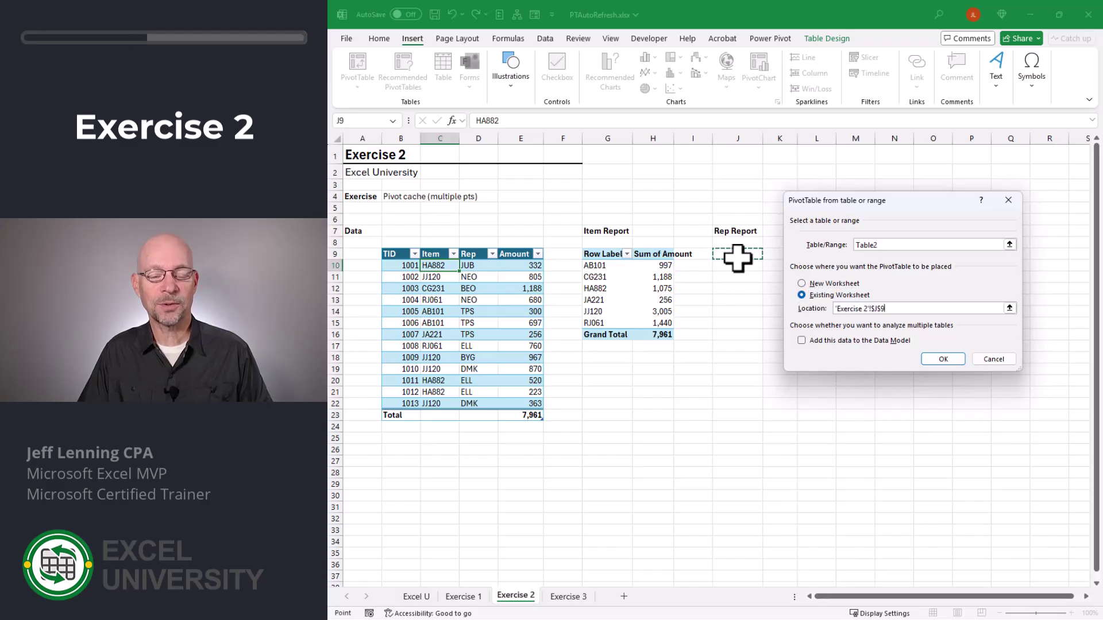
{"action": "left_click", "coordinate": [952, 358]}
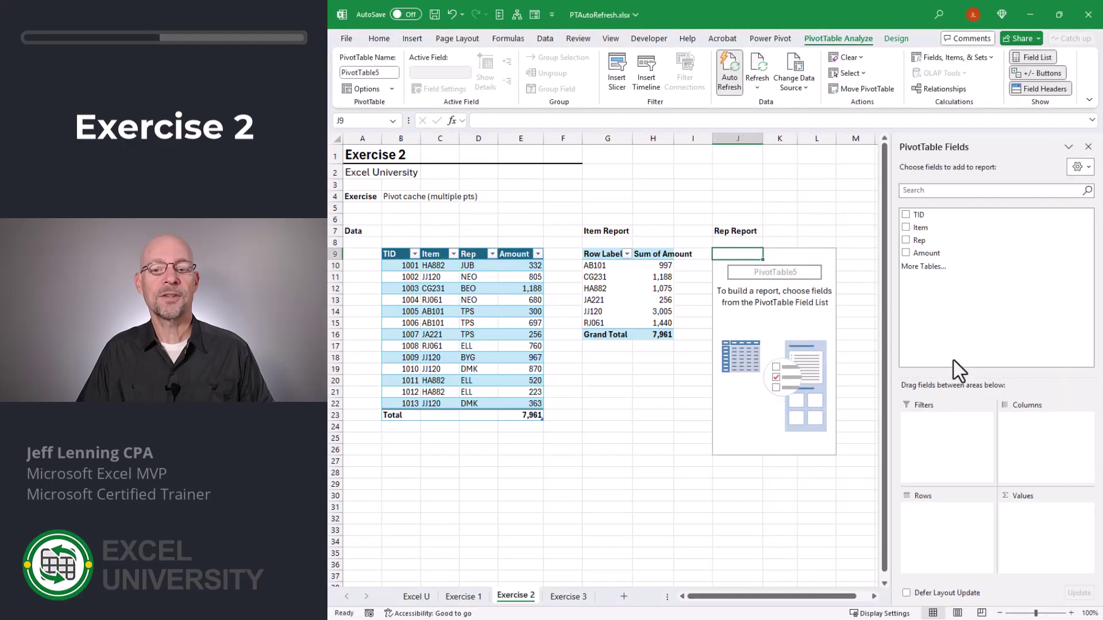
{"action": "left_click", "coordinate": [905, 240]}
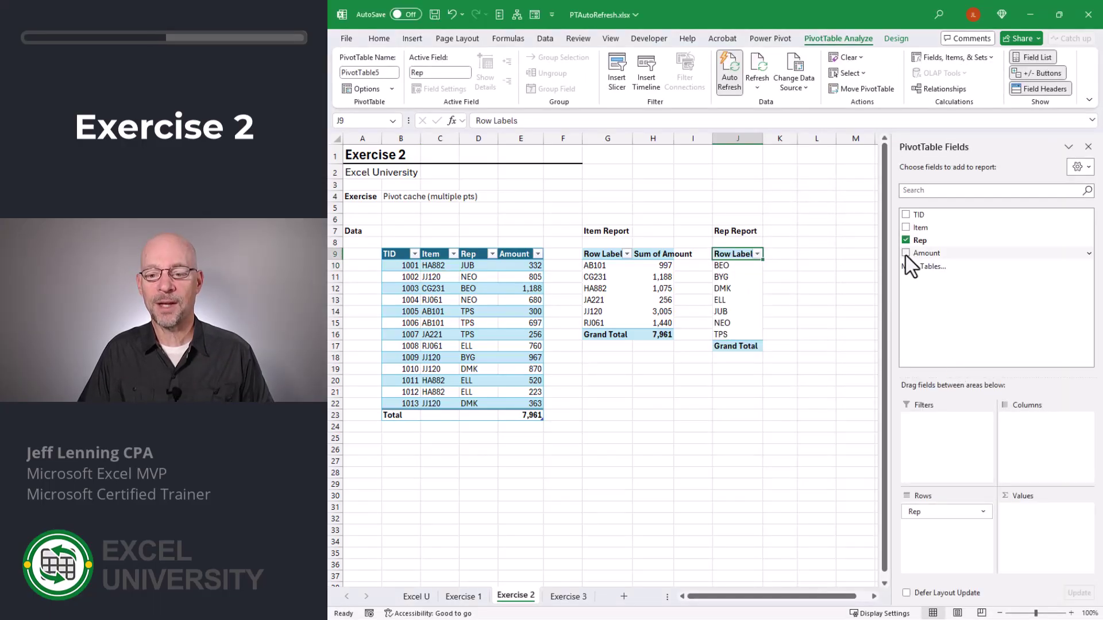
{"action": "left_click", "coordinate": [906, 253]}
{"action": "left_click", "coordinate": [738, 403]}
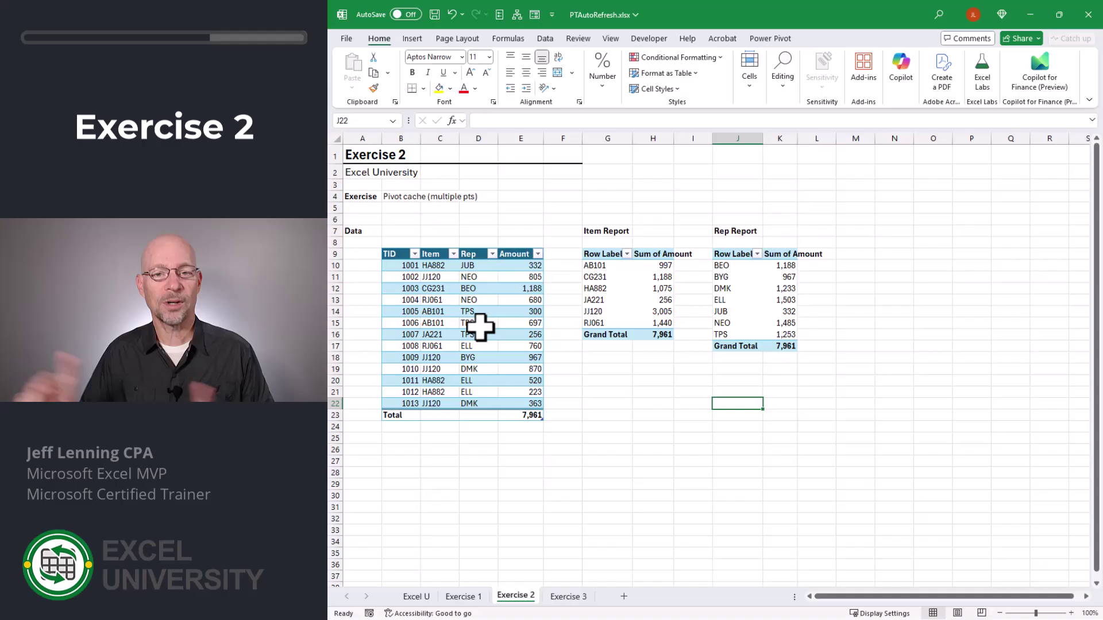
Add transaction 1014 (XY100, rep REP, 500), updating both pivot reports to 8,461
{"action": "key", "text": "ctrl+Left"}
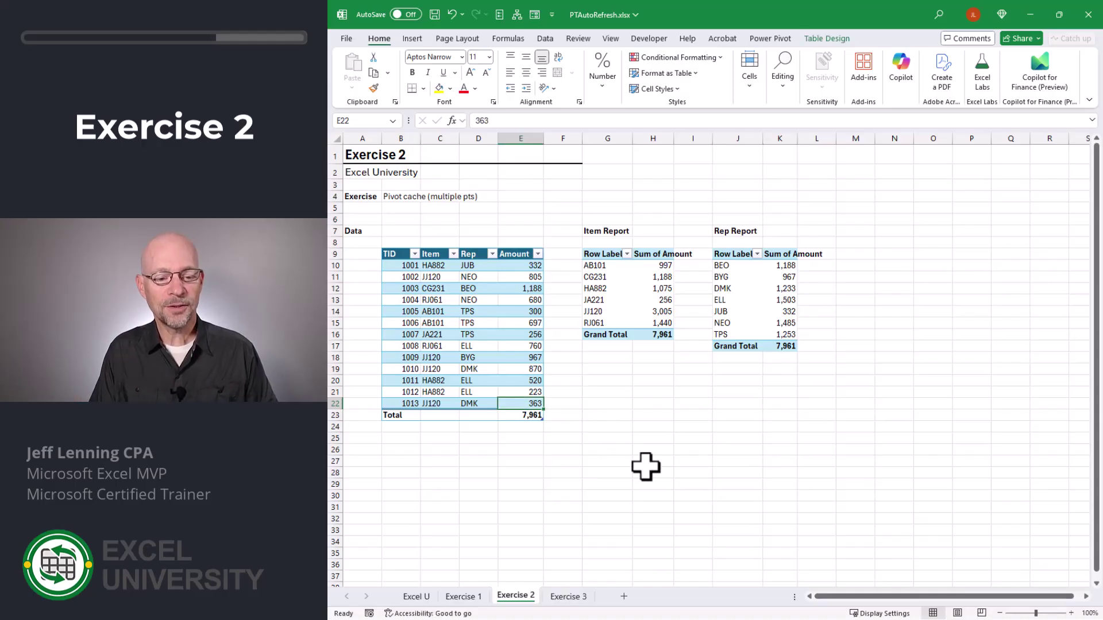
{"action": "key", "text": "Tab"}
{"action": "type", "text": "1014"}
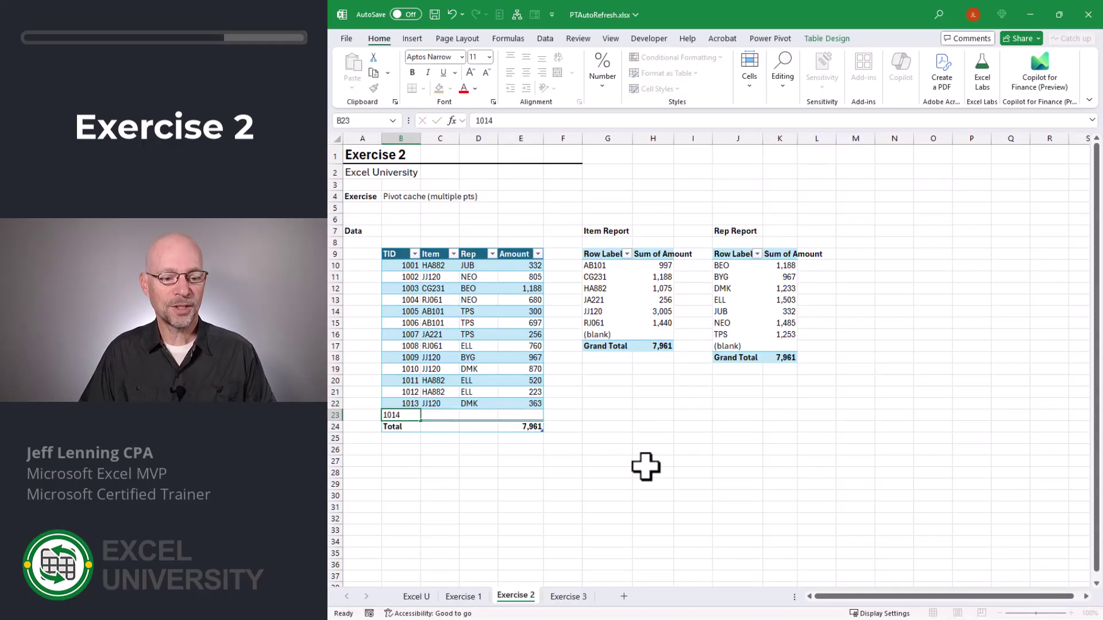
{"action": "key", "text": "Tab"}
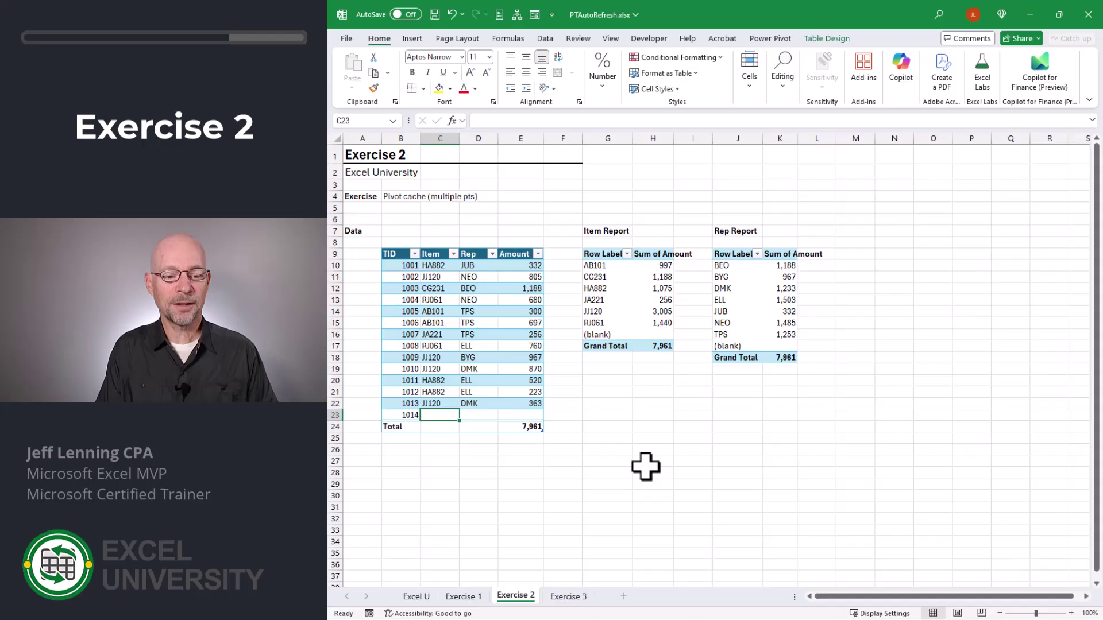
{"action": "type", "text": "XY100"}
{"action": "key", "text": "Tab"}
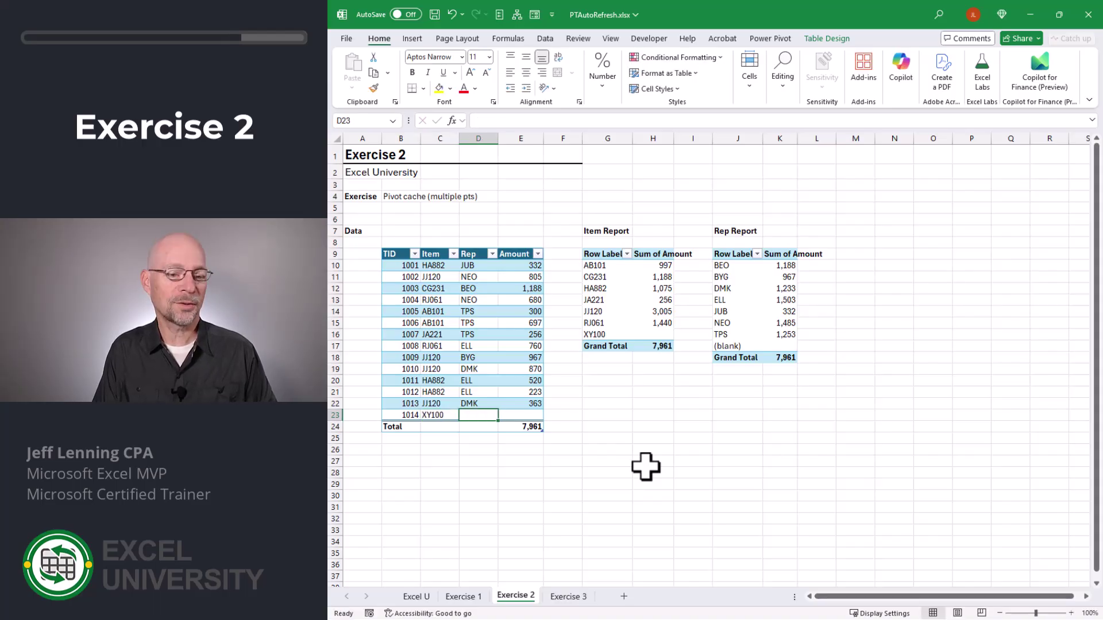
{"action": "type", "text": "REP"}
{"action": "key", "text": "Tab"}
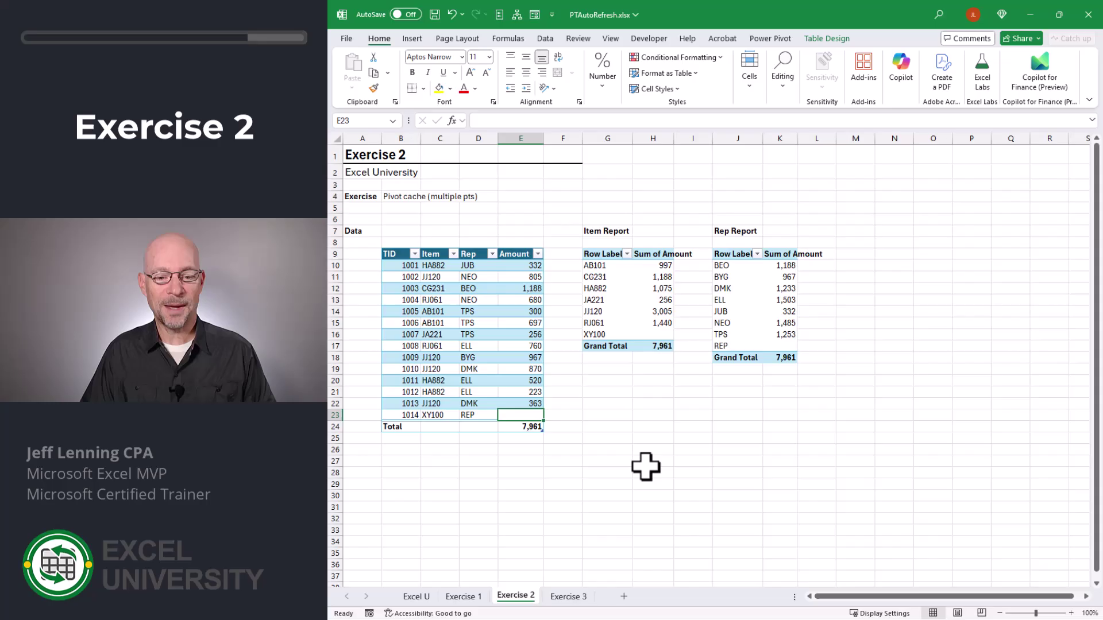
{"action": "type", "text": "500"}
{"action": "key", "text": "Return"}
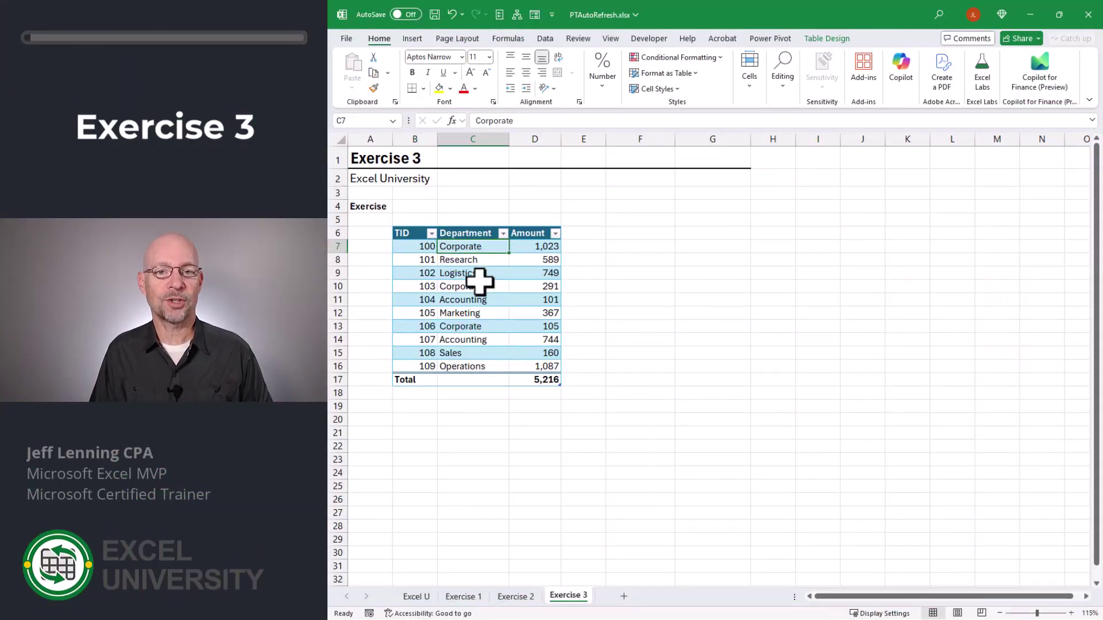
Highlight the Department entries in the table, then bring up the Insert ribbon commands
{"action": "left_click_drag", "start_coordinate": [475, 247], "coordinate": [475, 362]}
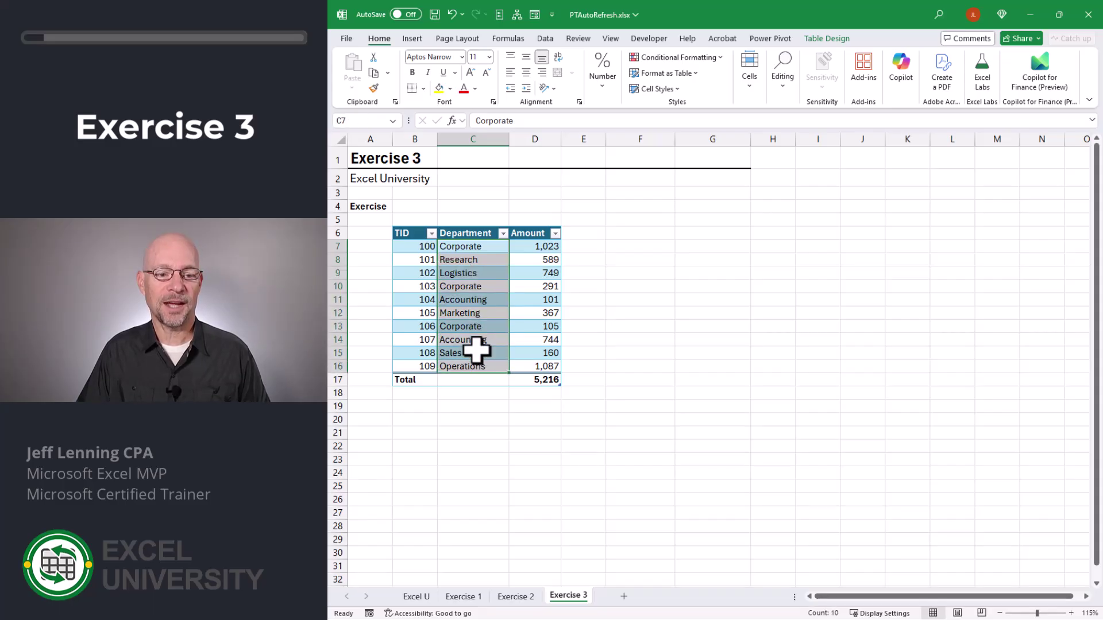
{"action": "left_click", "coordinate": [500, 247]}
{"action": "left_click_drag", "start_coordinate": [528, 246], "coordinate": [532, 368]}
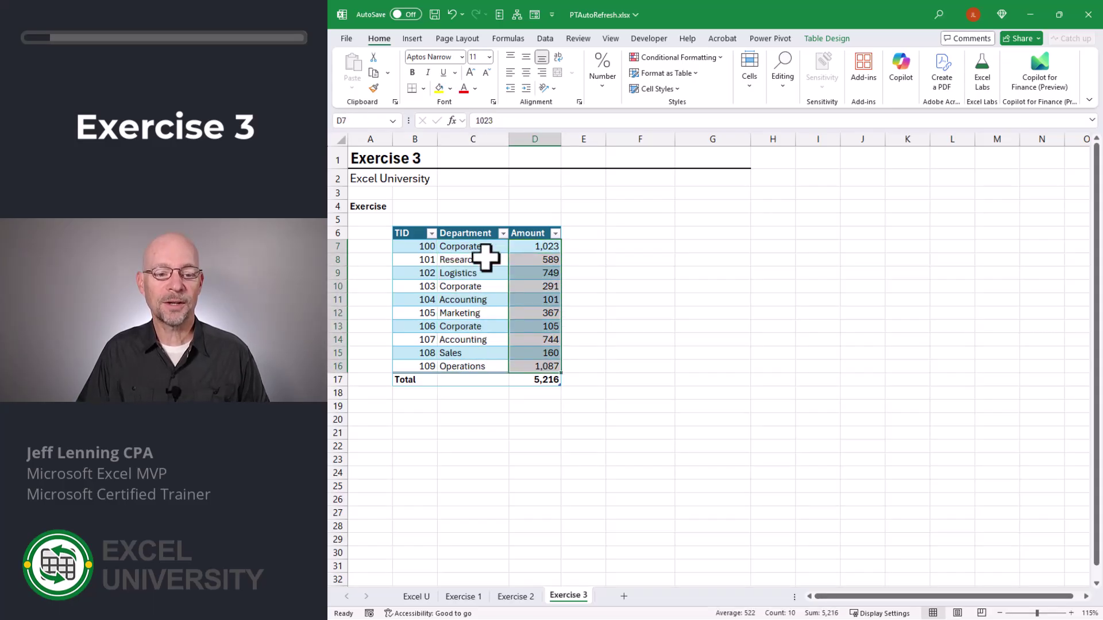
{"action": "left_click_drag", "start_coordinate": [485, 251], "coordinate": [485, 365]}
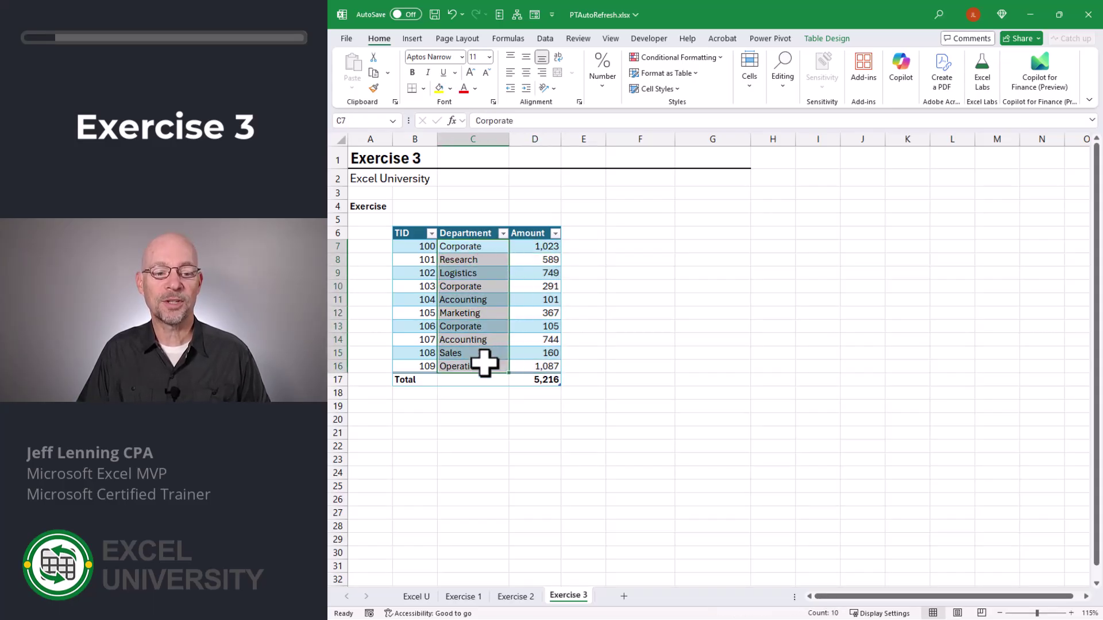
{"action": "left_click", "coordinate": [470, 249]}
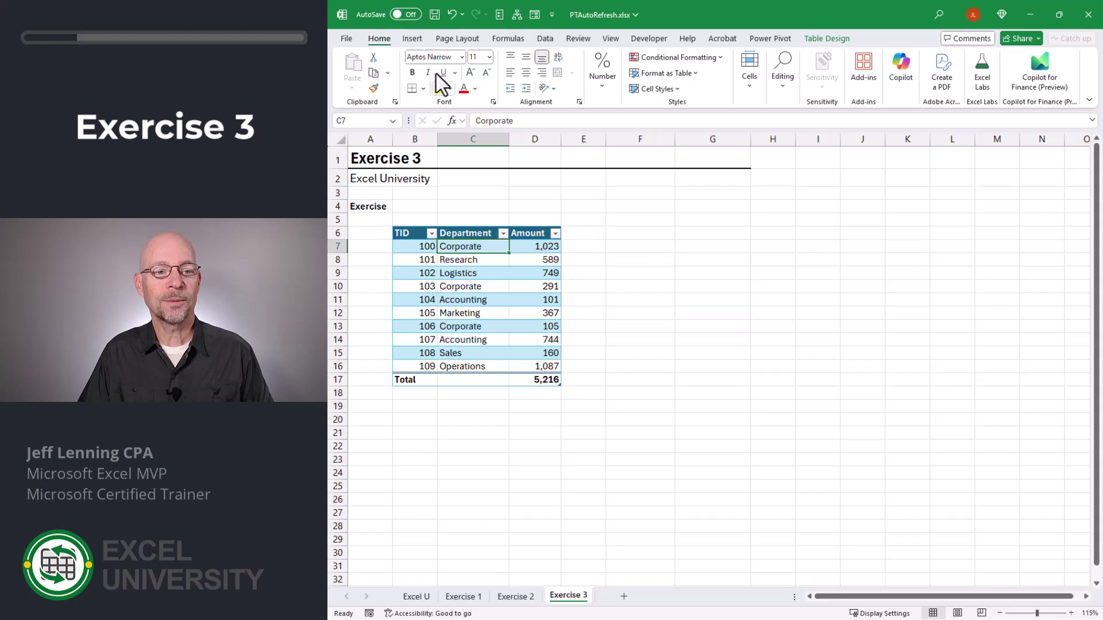
{"action": "left_click", "coordinate": [413, 38]}
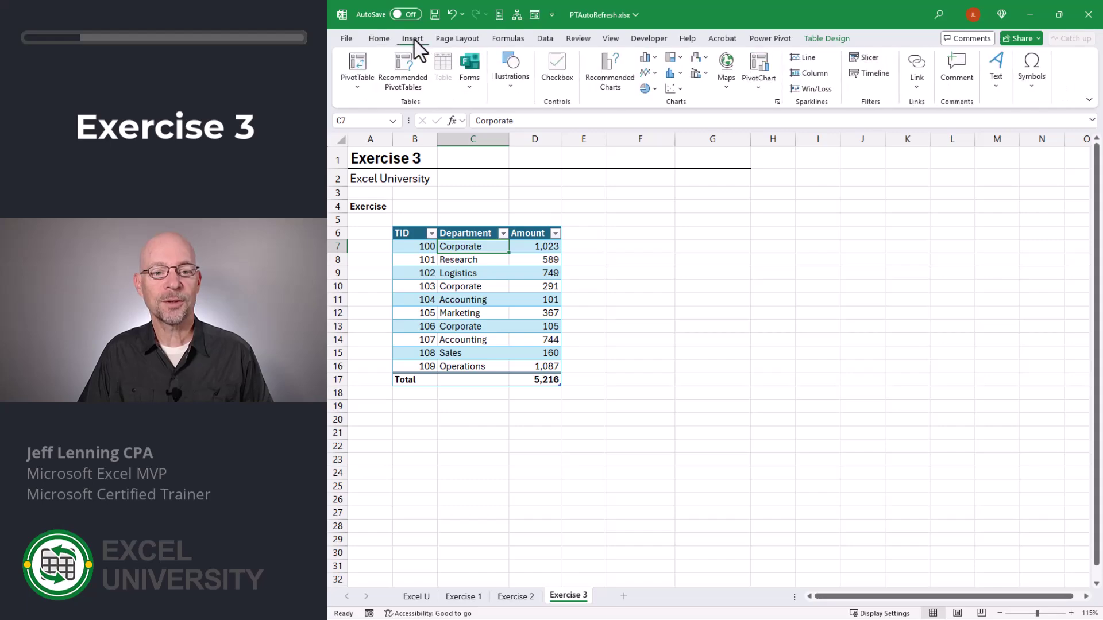
Create a PivotChart with its pivot table placed on the existing worksheet at cell F6
{"action": "left_click", "coordinate": [757, 68]}
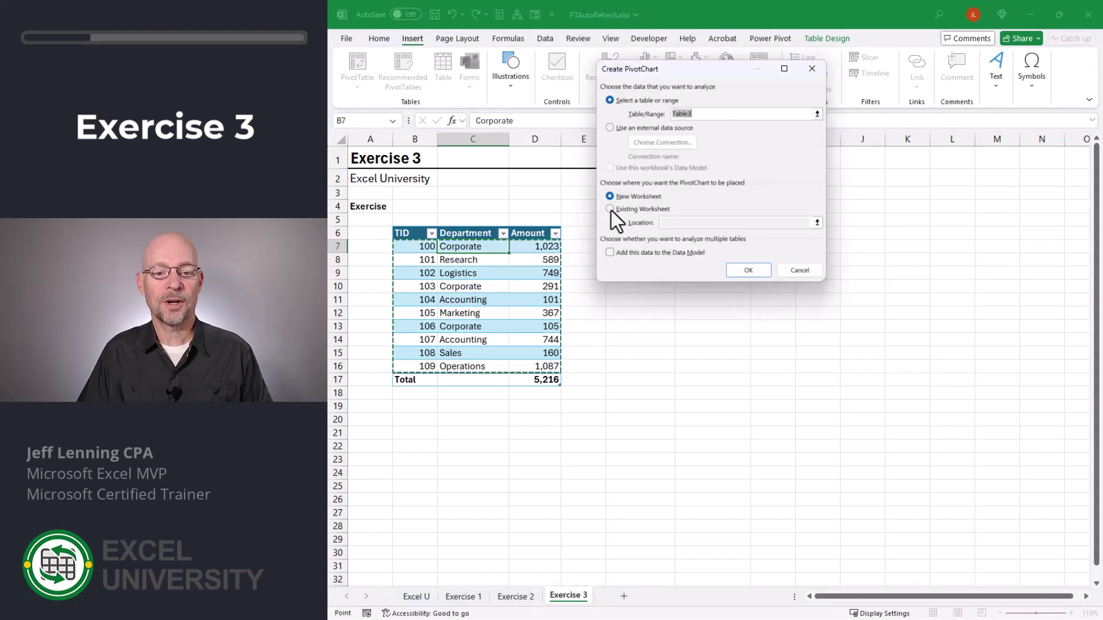
{"action": "left_click", "coordinate": [610, 209]}
{"action": "left_click_drag", "start_coordinate": [667, 69], "coordinate": [723, 71]}
{"action": "left_click", "coordinate": [629, 233]}
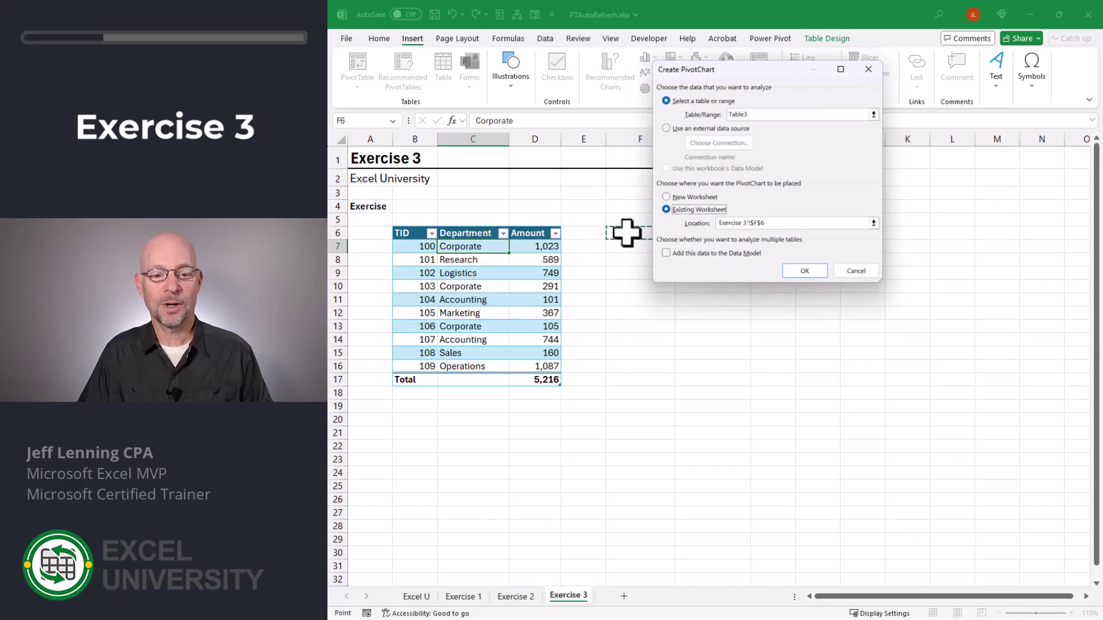
{"action": "left_click", "coordinate": [804, 271]}
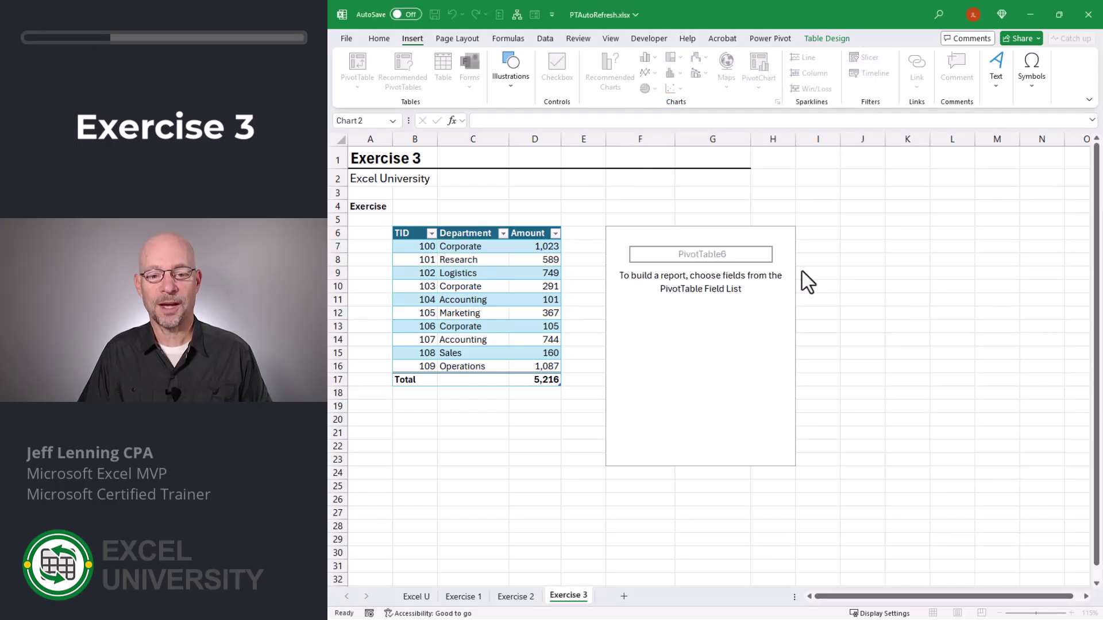
Add Department as categories and Amount as summed values, and move the chart beside the pivot table
{"action": "left_click_drag", "start_coordinate": [741, 289], "coordinate": [664, 370]}
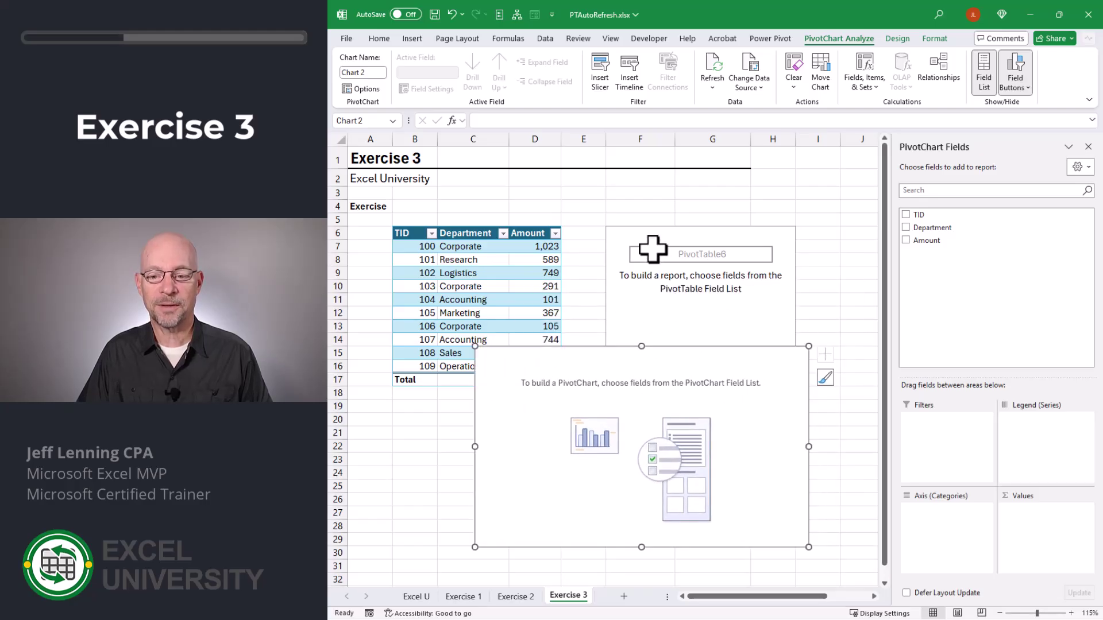
{"action": "left_click", "coordinate": [907, 228]}
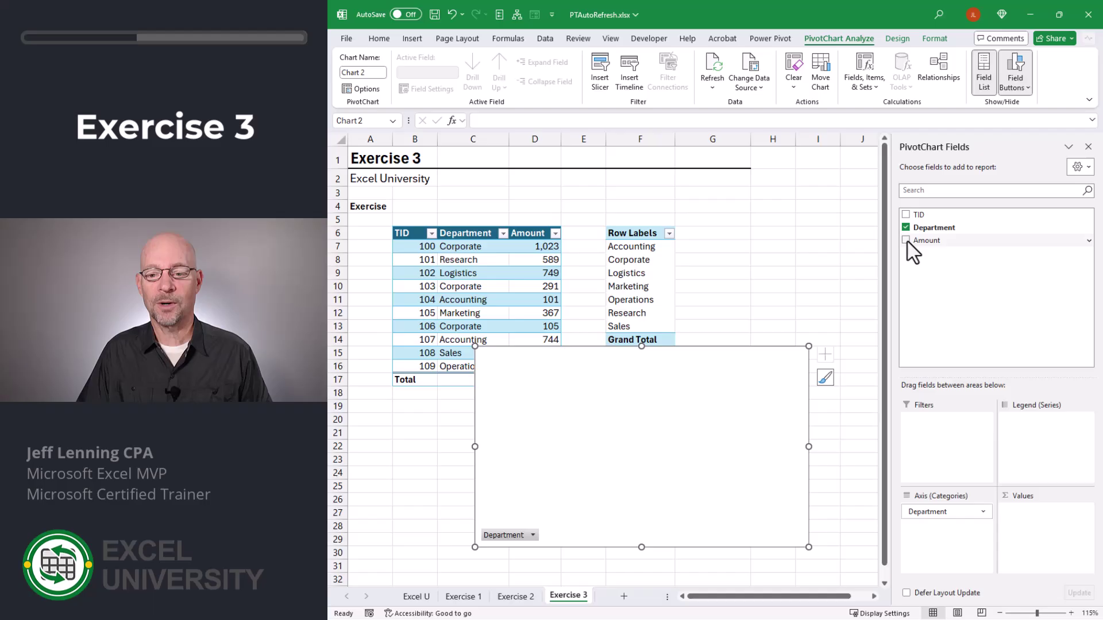
{"action": "left_click", "coordinate": [906, 240]}
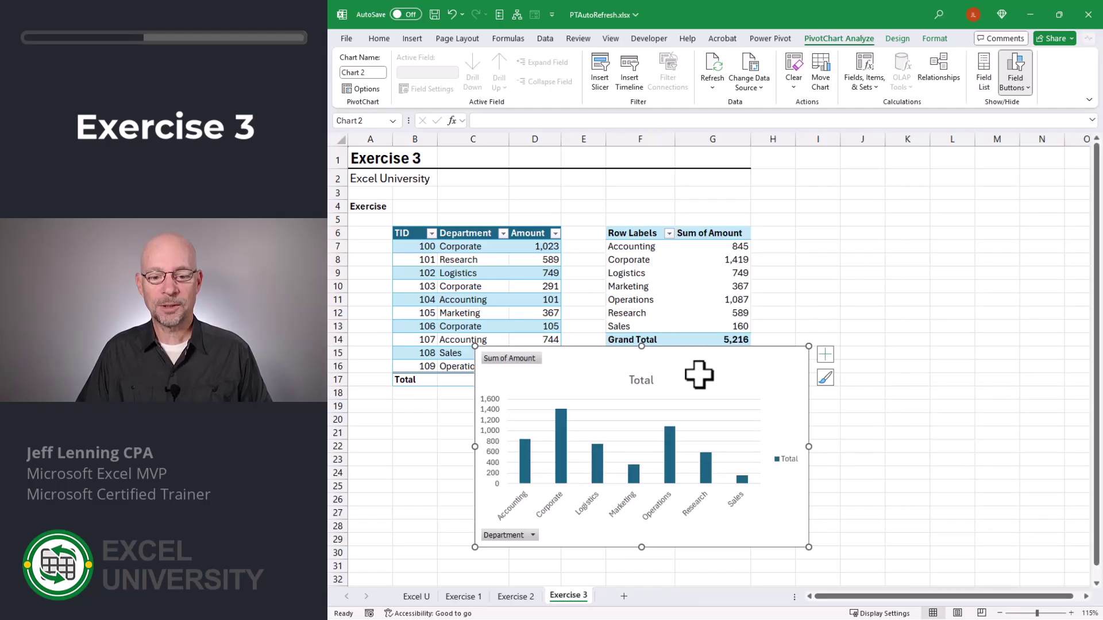
{"action": "left_click_drag", "start_coordinate": [741, 343], "coordinate": [912, 274]}
{"action": "key", "text": "Escape"}
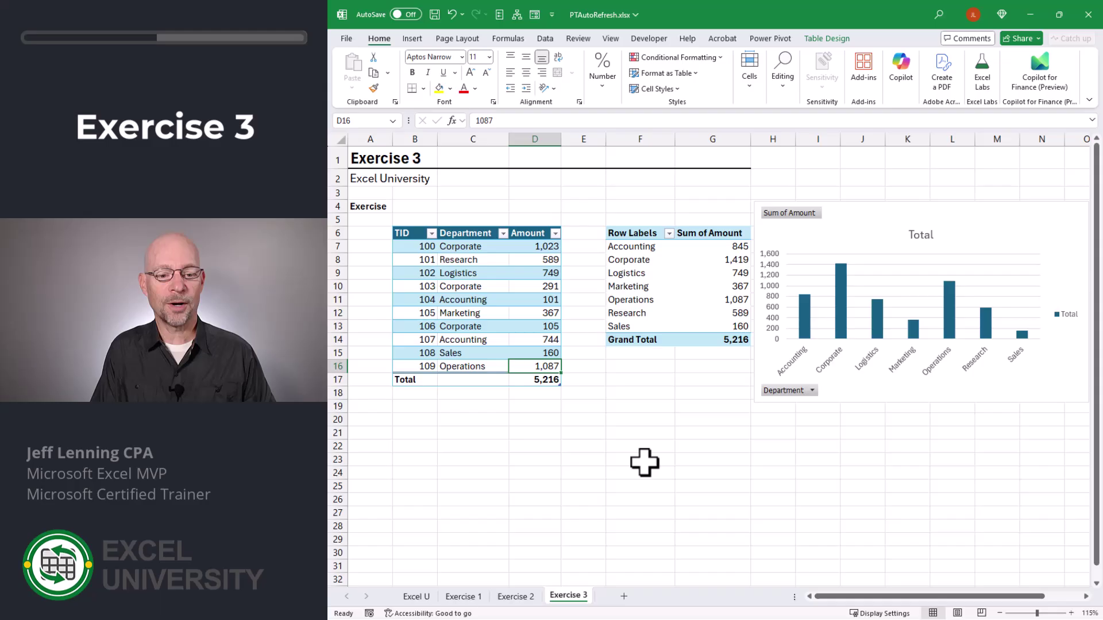
Add table row 17 with TID 110, Department Corporate and Amount 1,000
{"action": "key", "text": "Tab"}
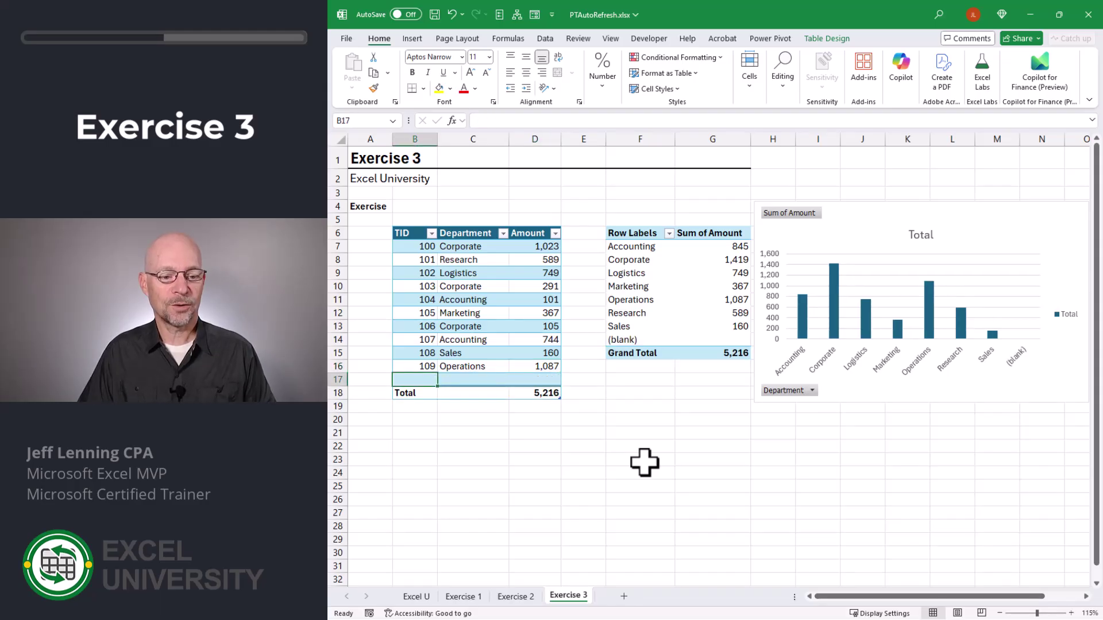
{"action": "type", "text": "110"}
{"action": "key", "text": "Tab"}
{"action": "type", "text": "corporate"}
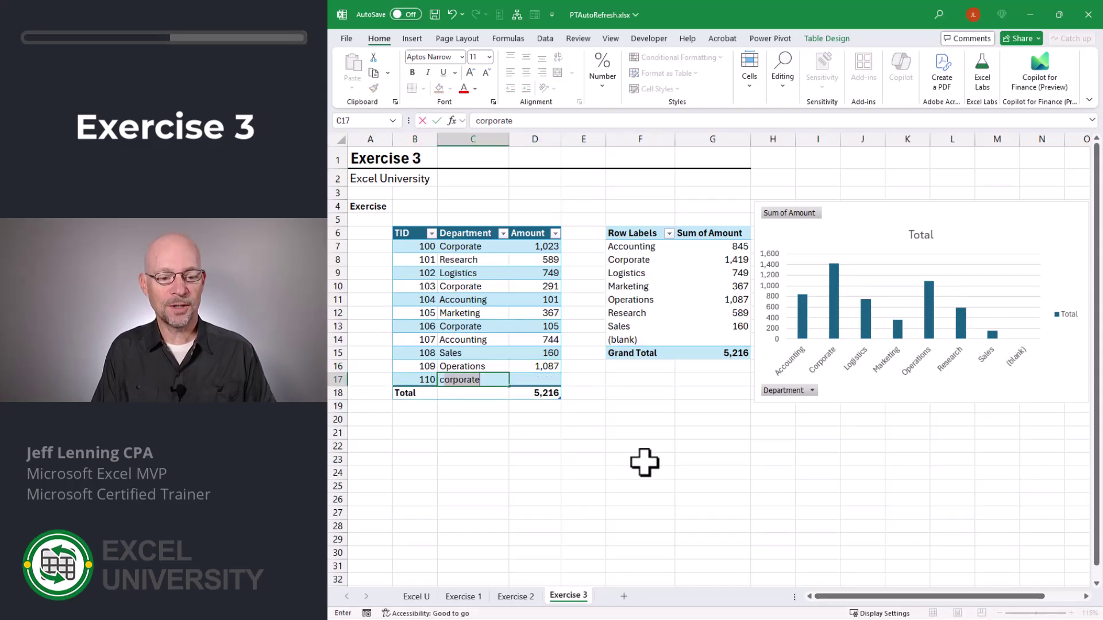
{"action": "key", "text": "Tab"}
{"action": "type", "text": "1"}
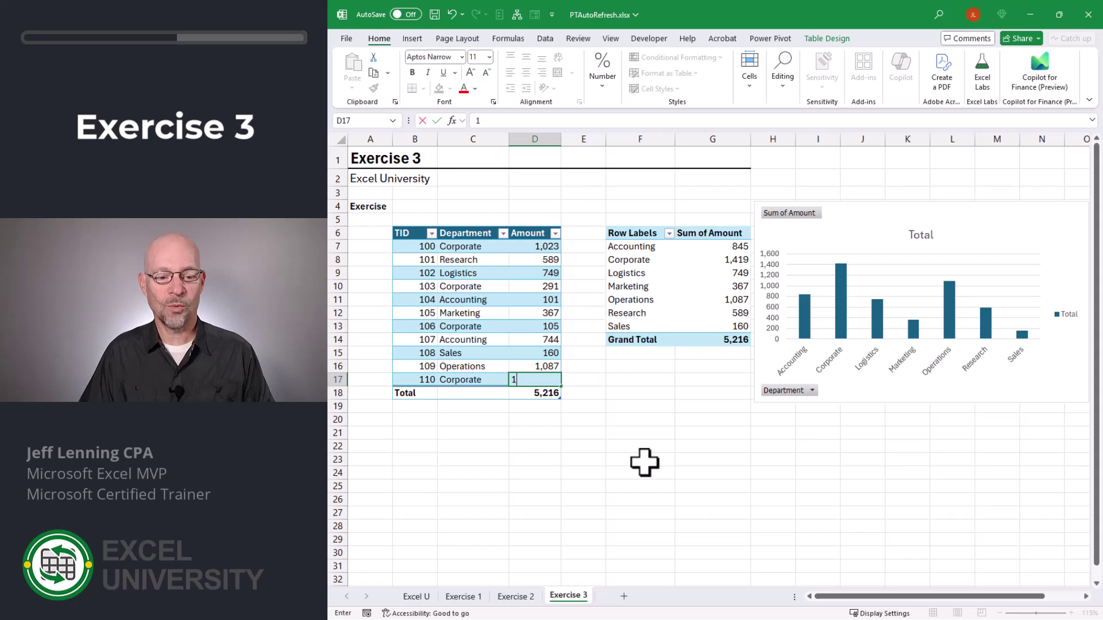
{"action": "key", "text": "Return"}
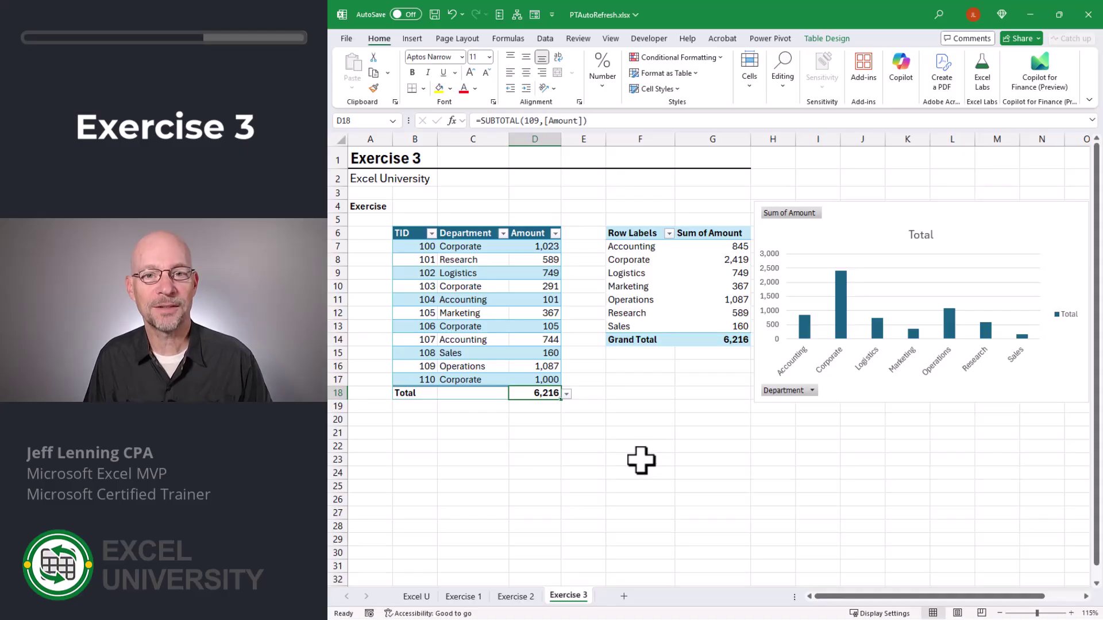
{"action": "left_click", "coordinate": [647, 246]}
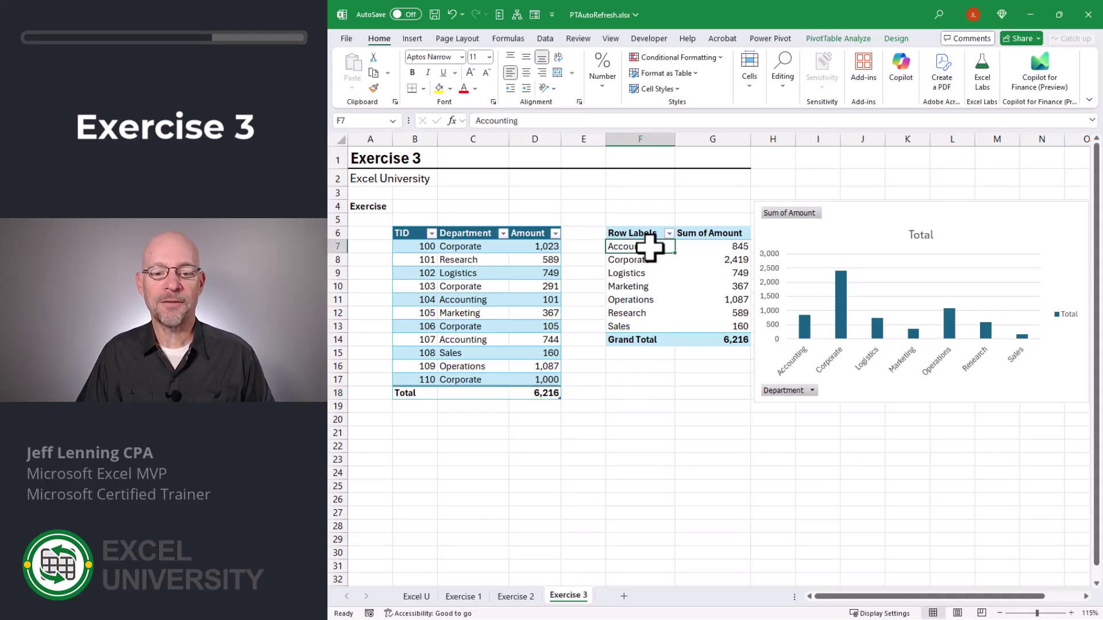
Switch on Auto Refresh in PivotTable Analyze for the Department pivot table
{"action": "left_click", "coordinate": [821, 38]}
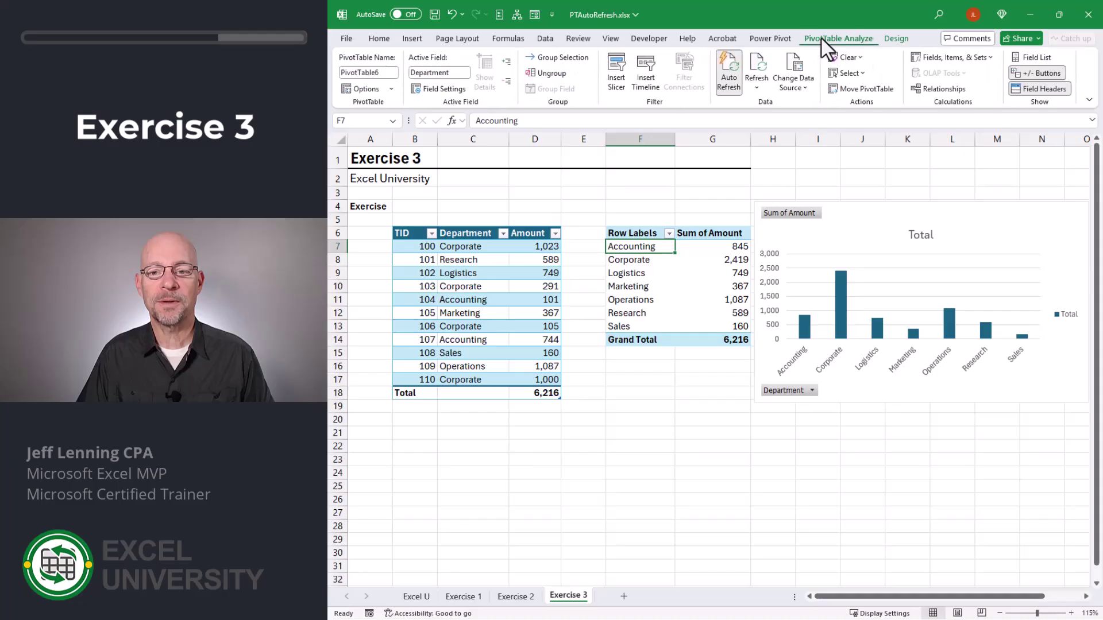
{"action": "left_click", "coordinate": [728, 80]}
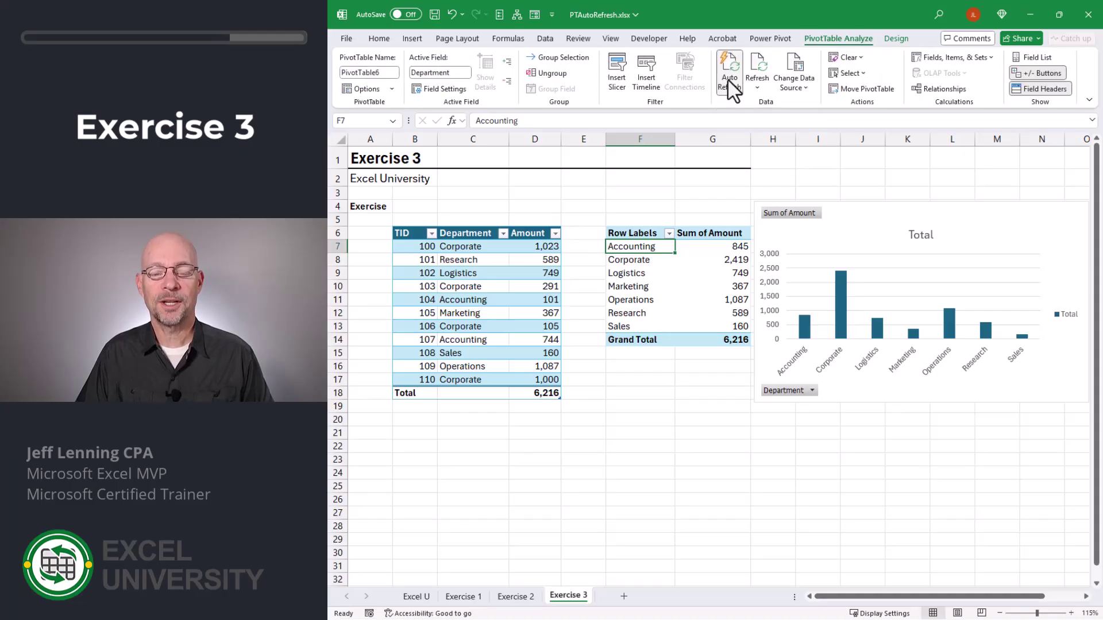
{"action": "left_click", "coordinate": [732, 89]}
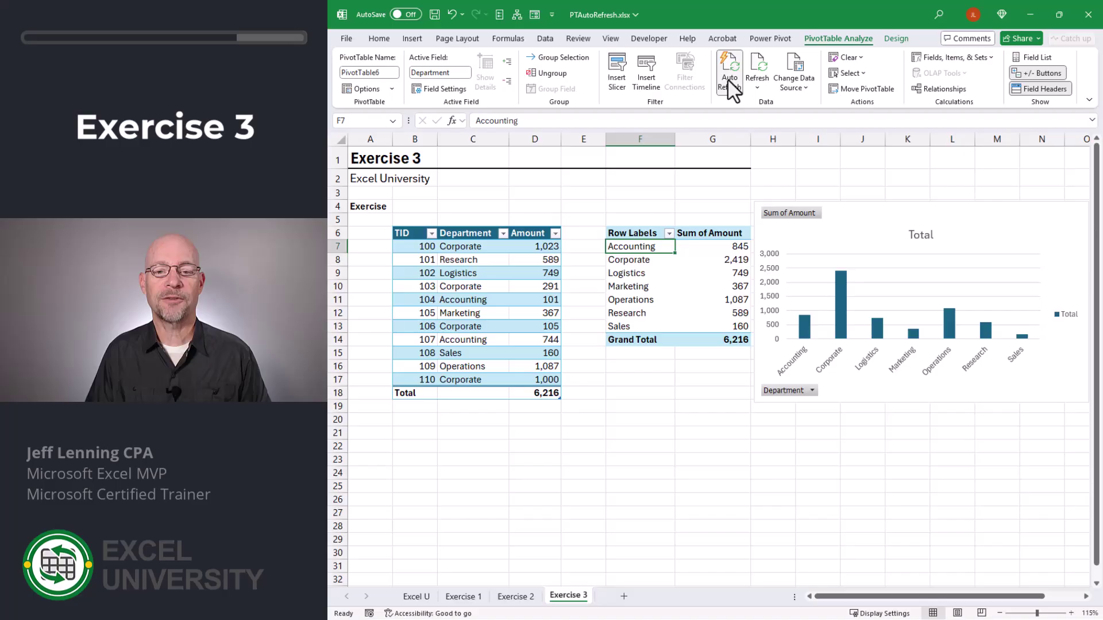